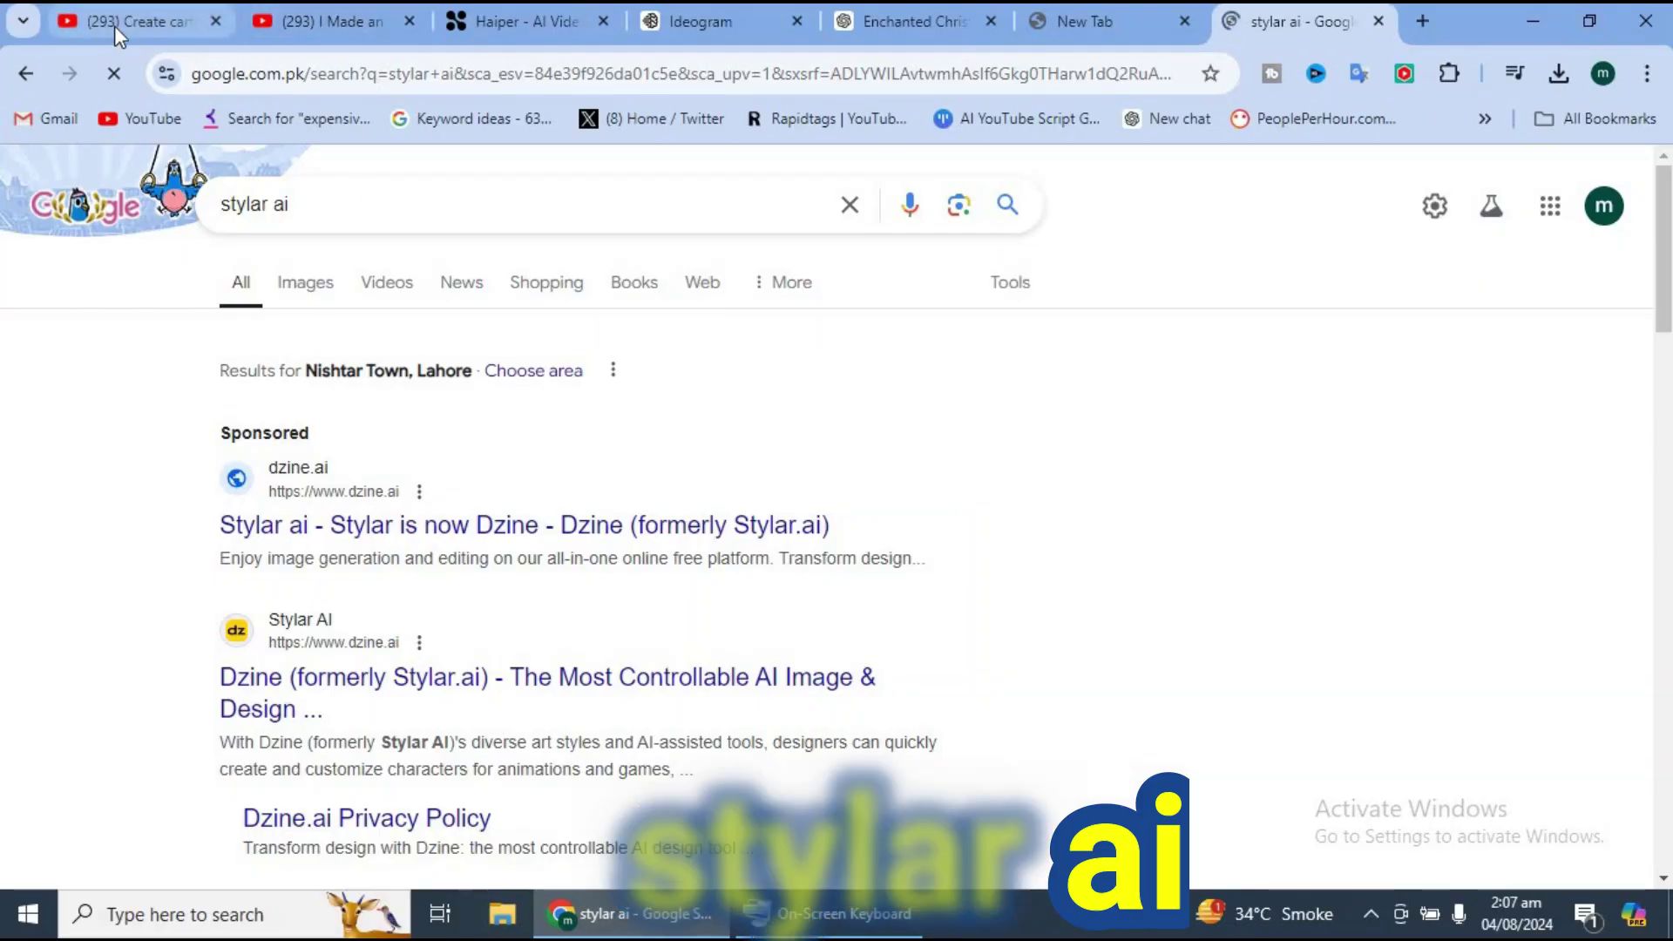
- Open the 'Dzine (formerly Stylar.ai)' result from the stylar ai Google search
click(498, 675)
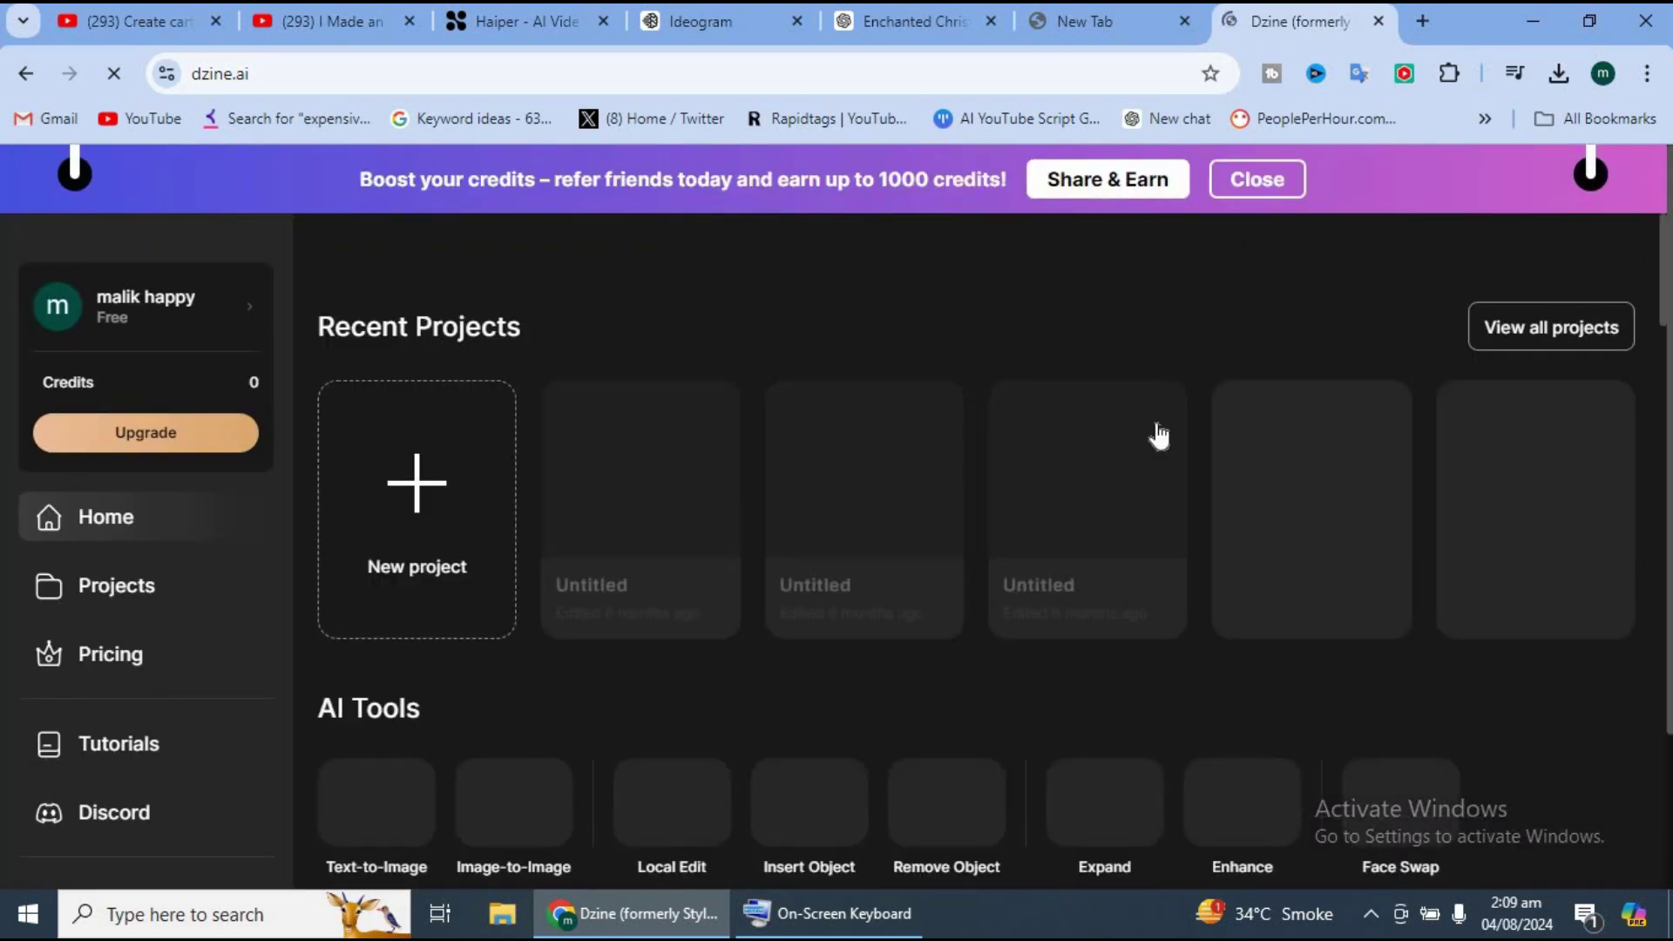
scroll(1159, 436, down, 3)
scroll(1159, 437, down, 5)
scroll(1249, 555, down, 1)
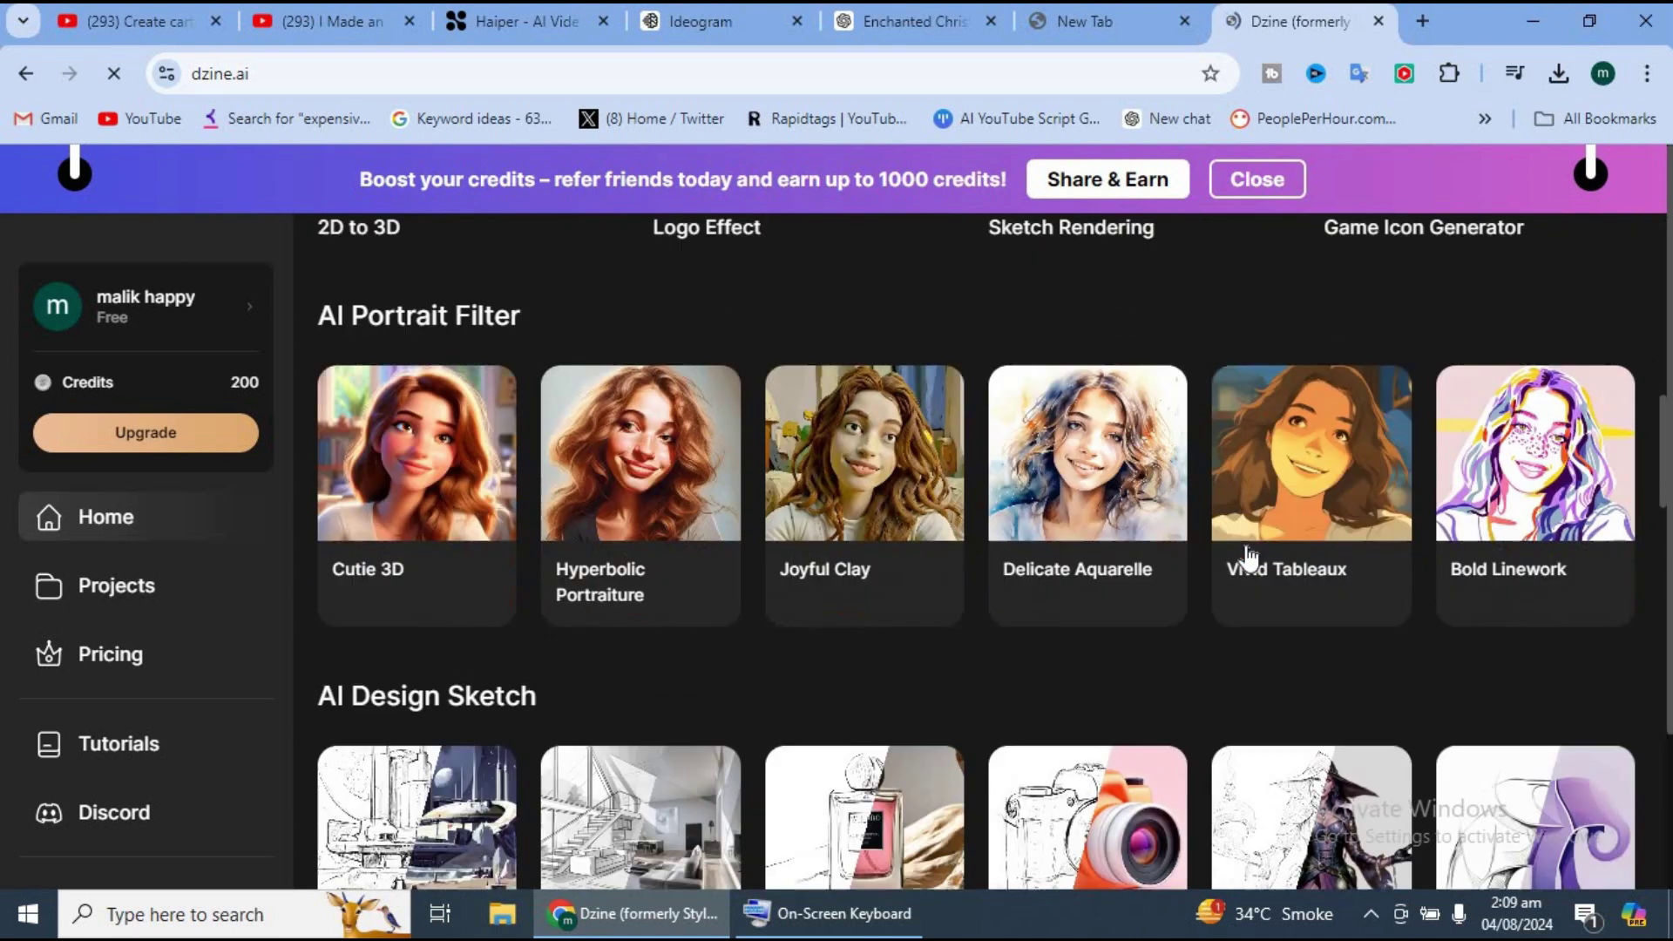
scroll(1249, 555, down, 3)
scroll(1046, 593, down, 1)
scroll(993, 602, down, 3)
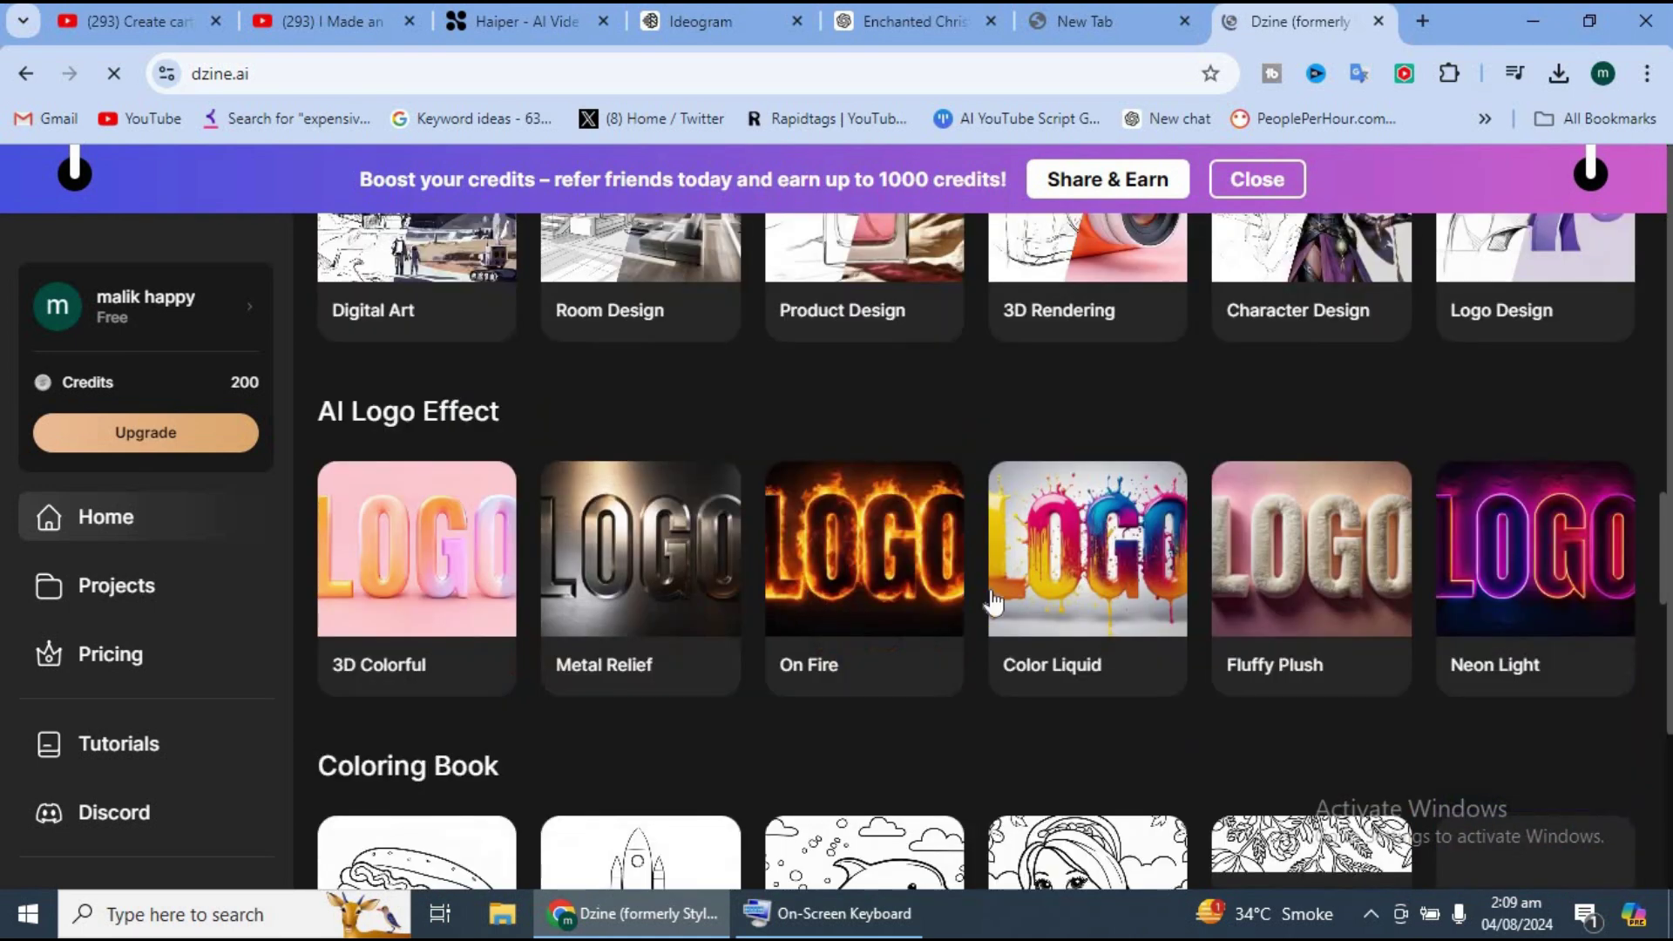
scroll(1173, 562, down, 5)
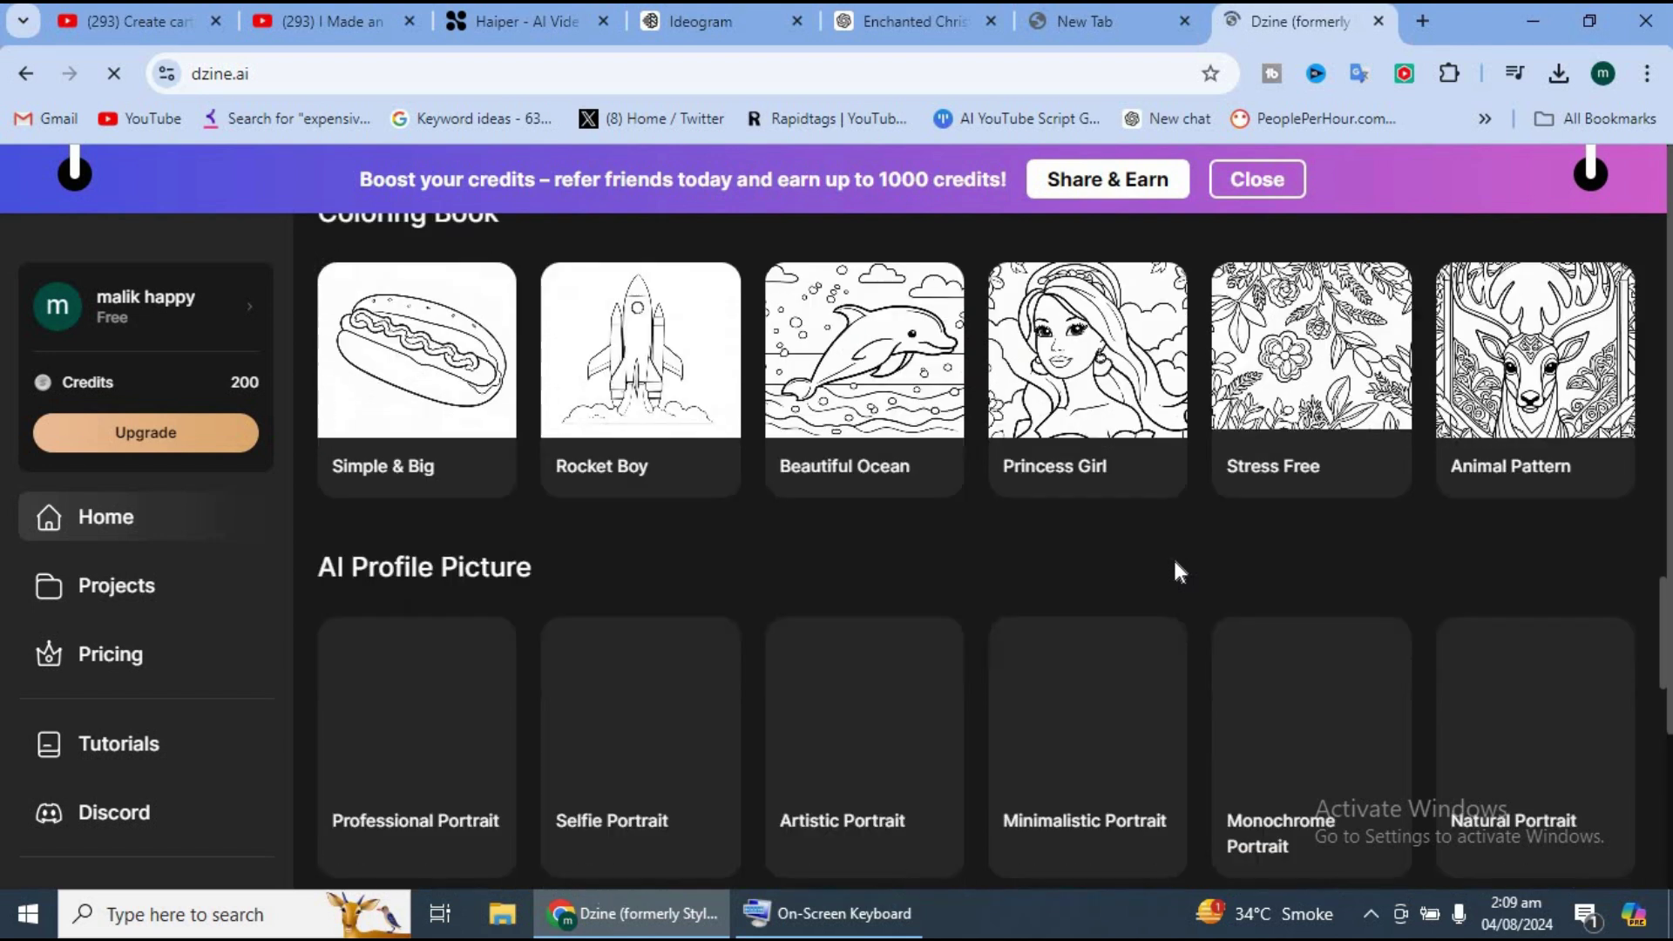
scroll(1178, 571, down, 2)
scroll(1178, 571, up, 4)
scroll(1178, 571, up, 1)
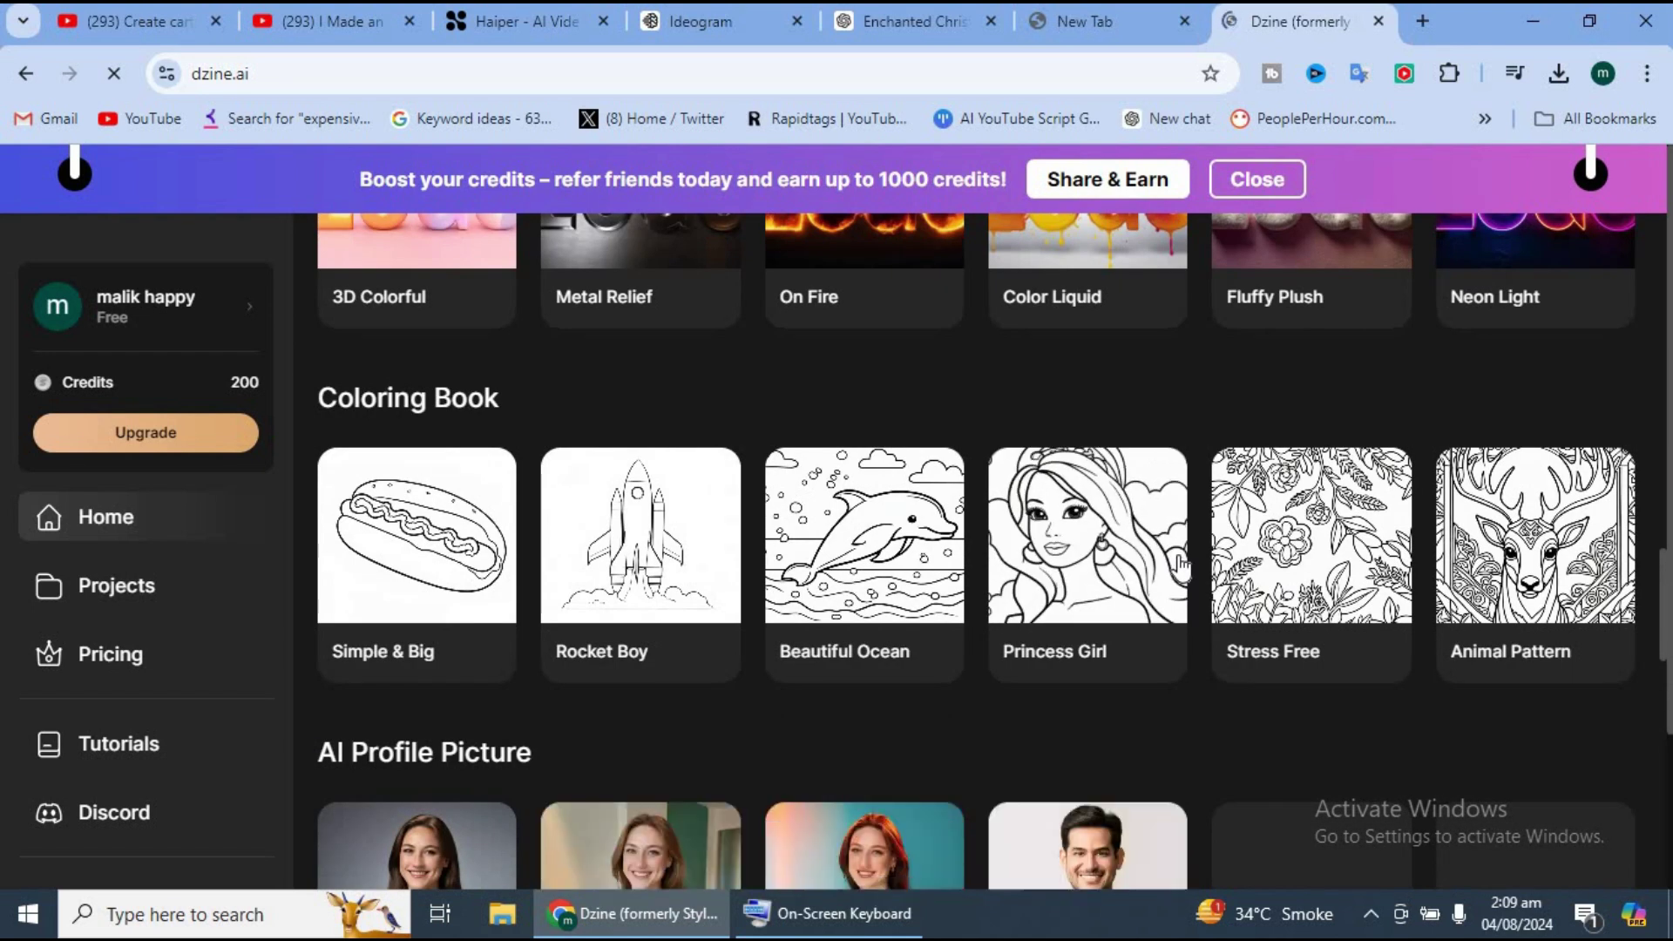
scroll(1181, 566, down, 3)
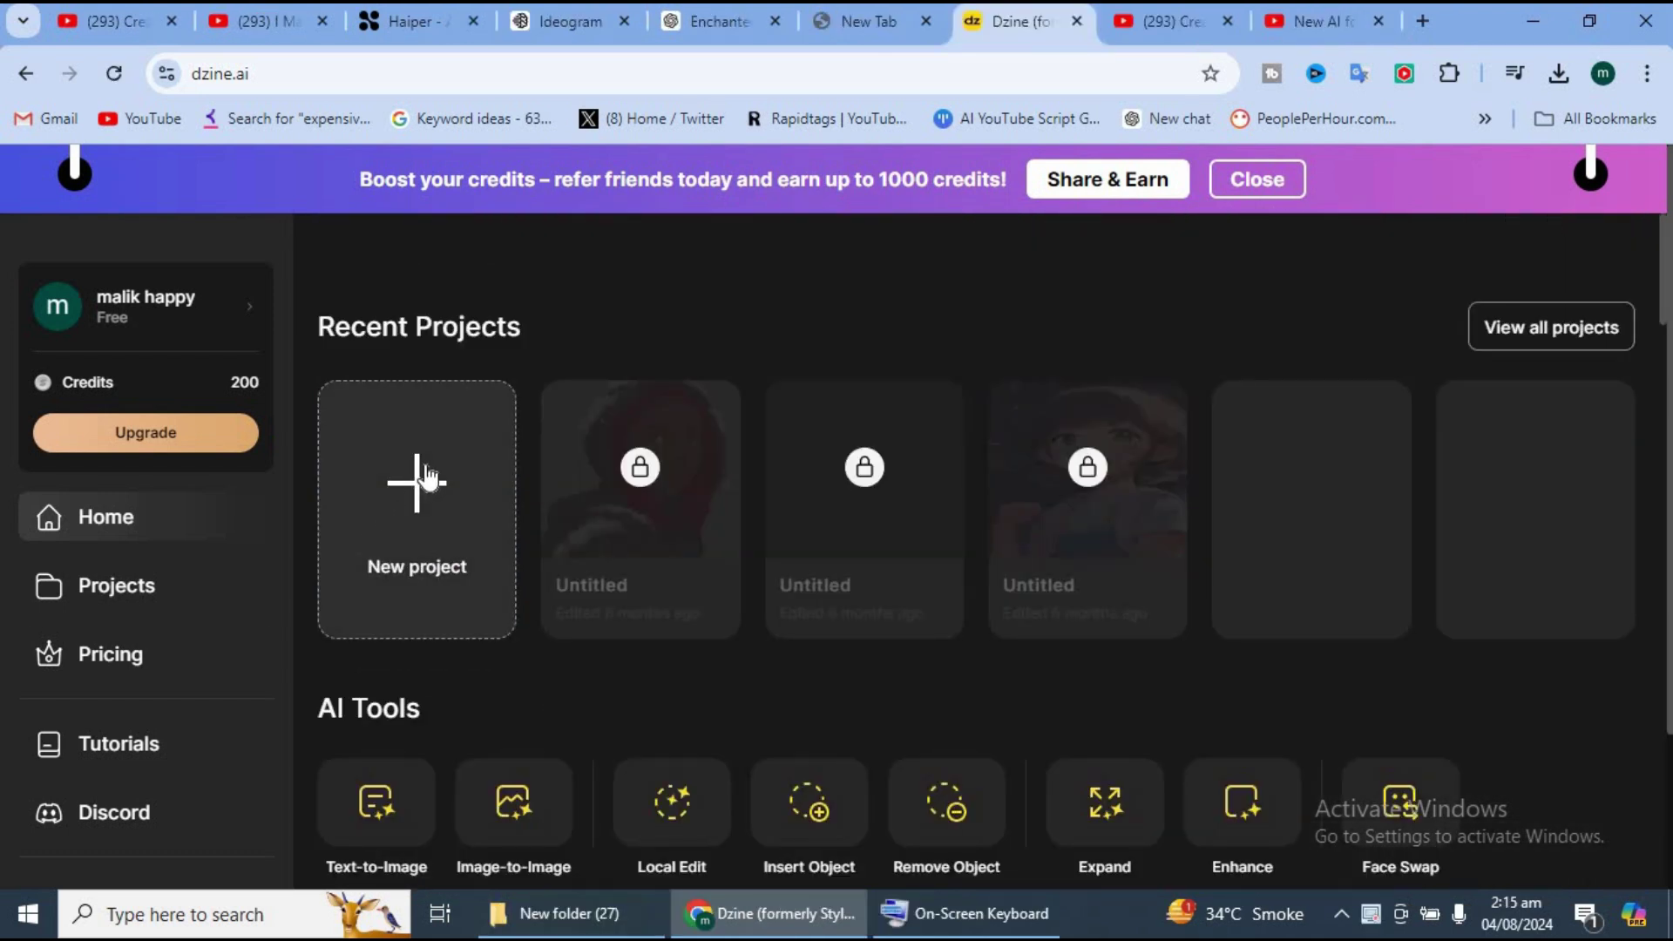
- Create a new Dzine project and confirm its 1115 × 1536 canvas settings
click(416, 488)
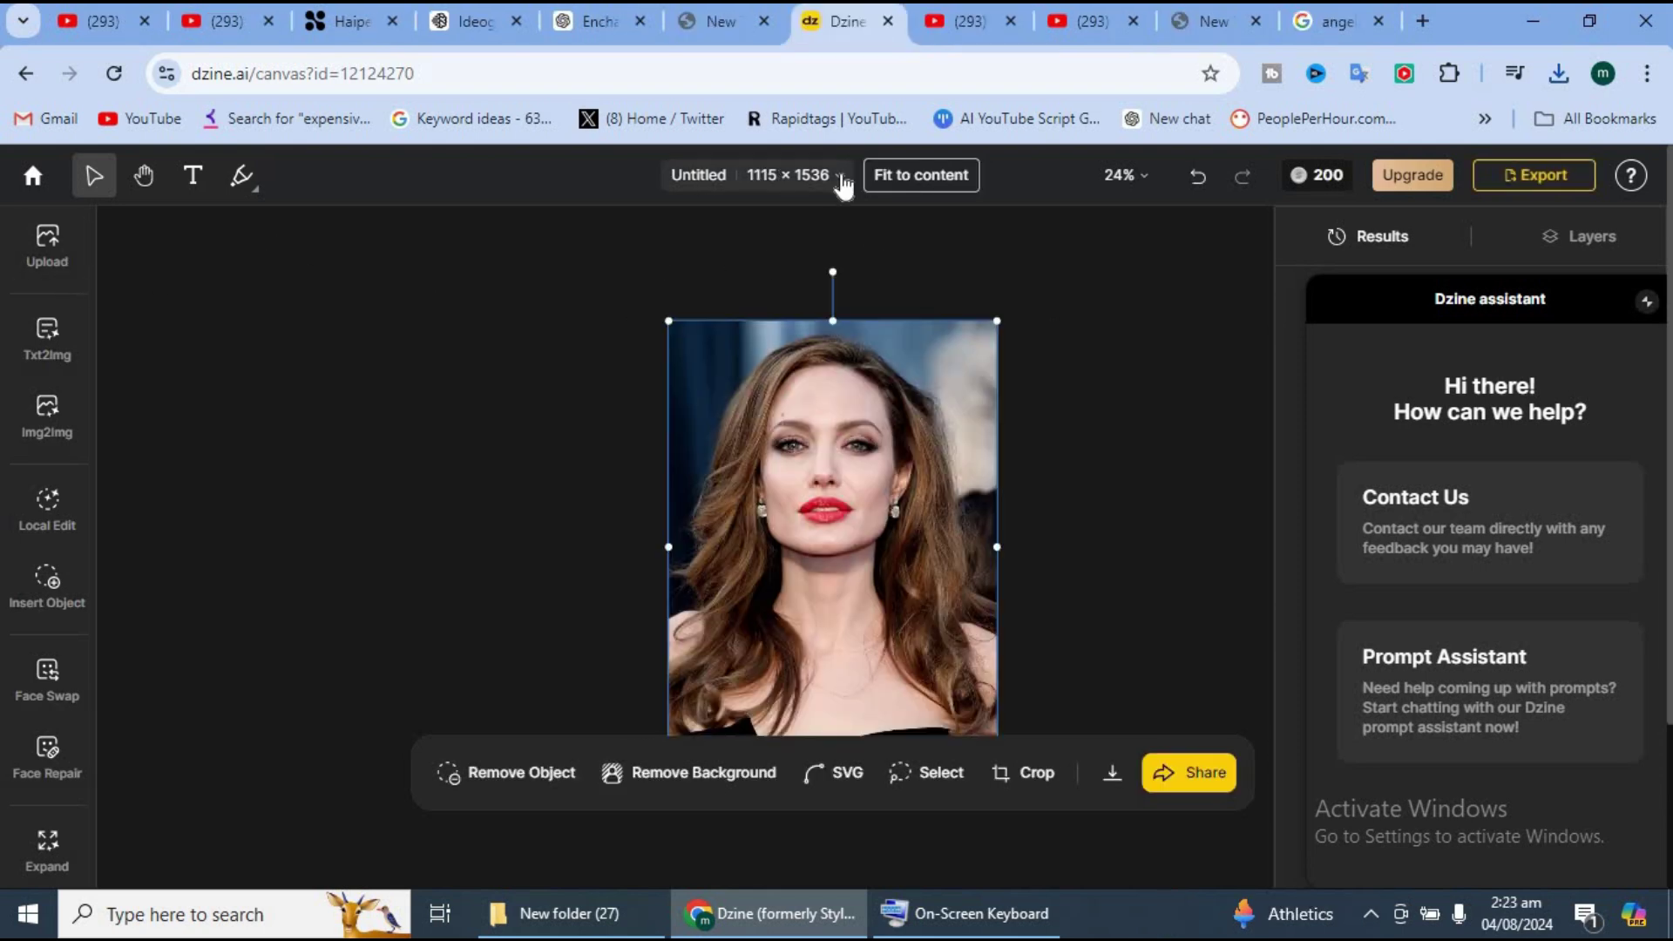
click(842, 177)
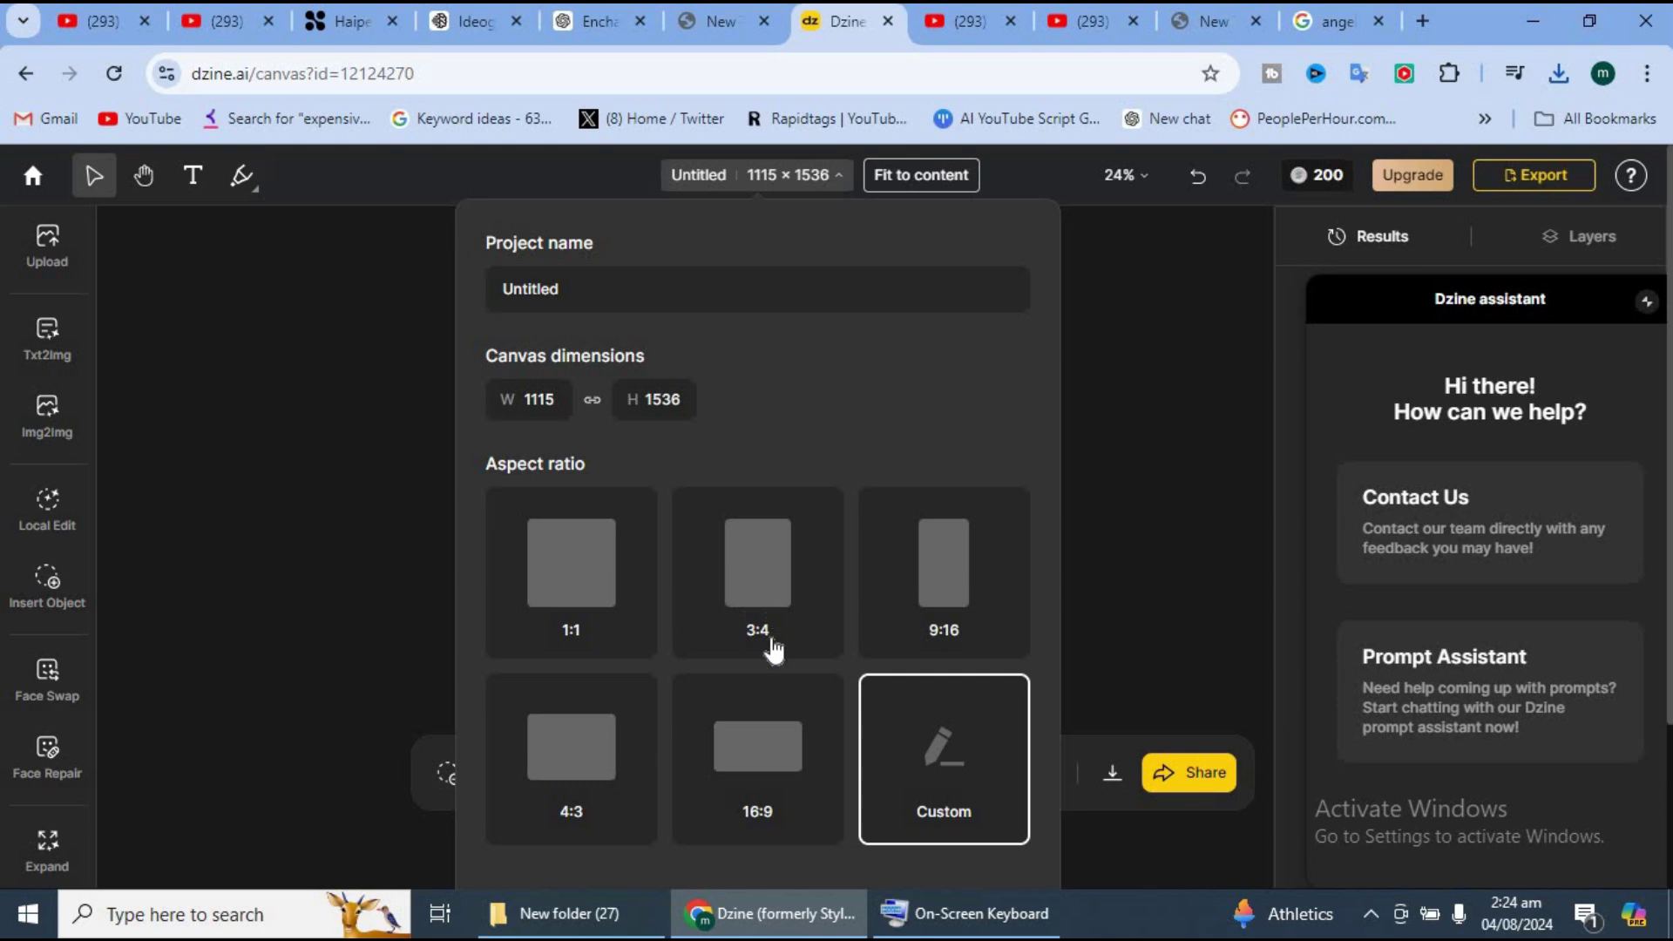
click(319, 481)
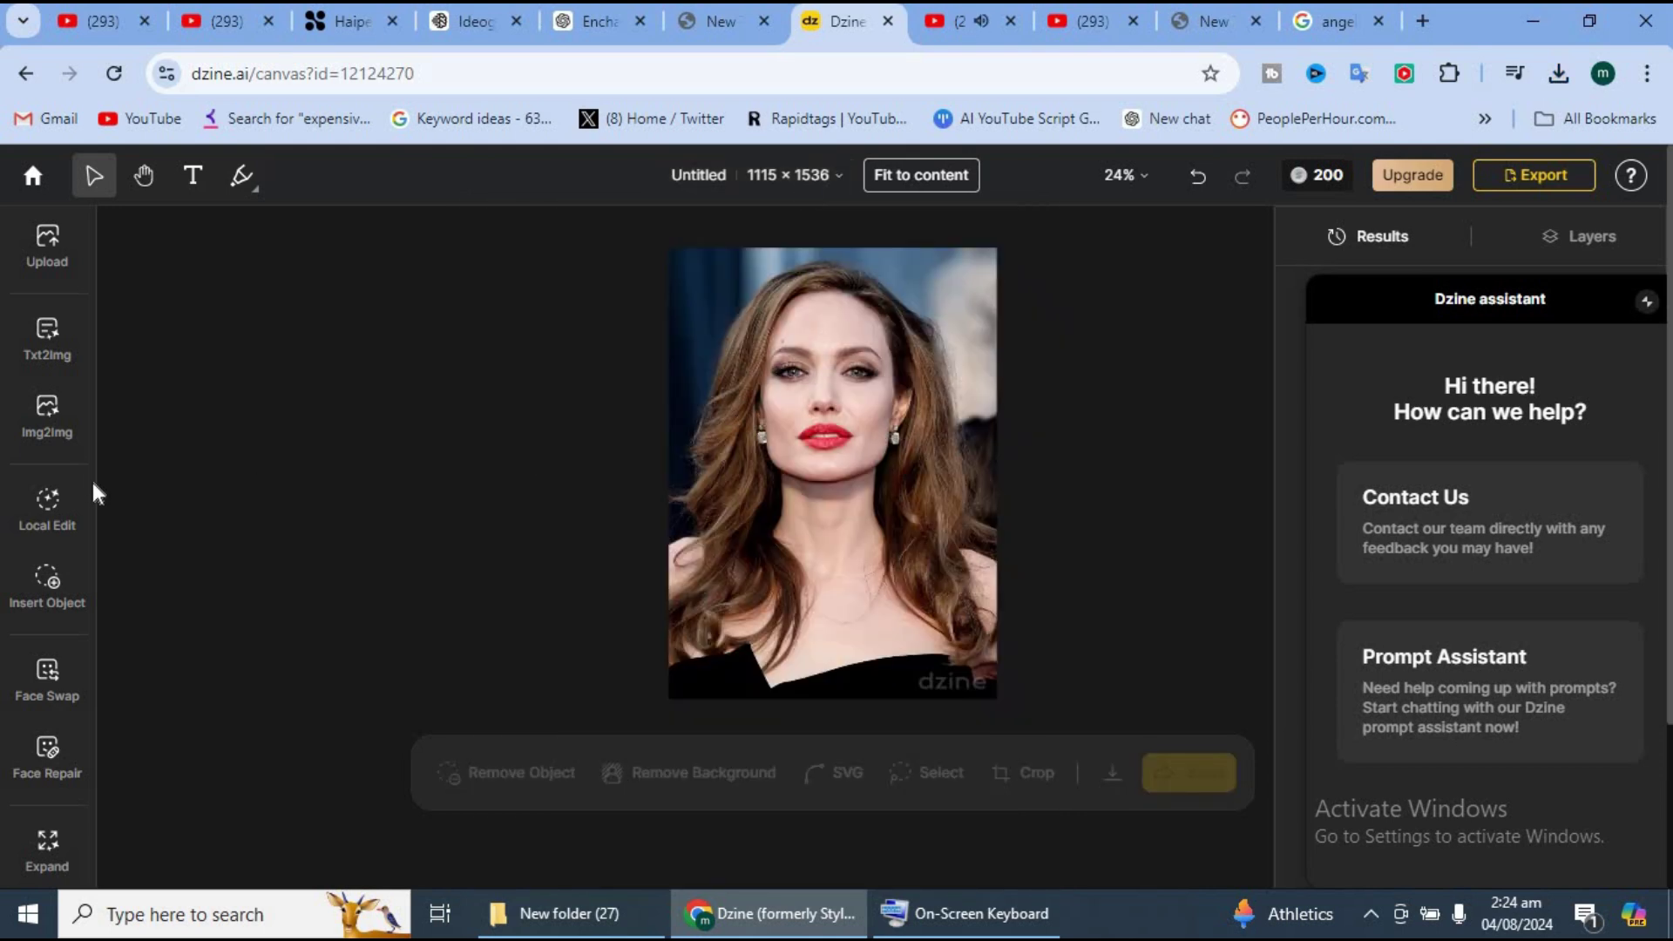
mouse_move(47, 416)
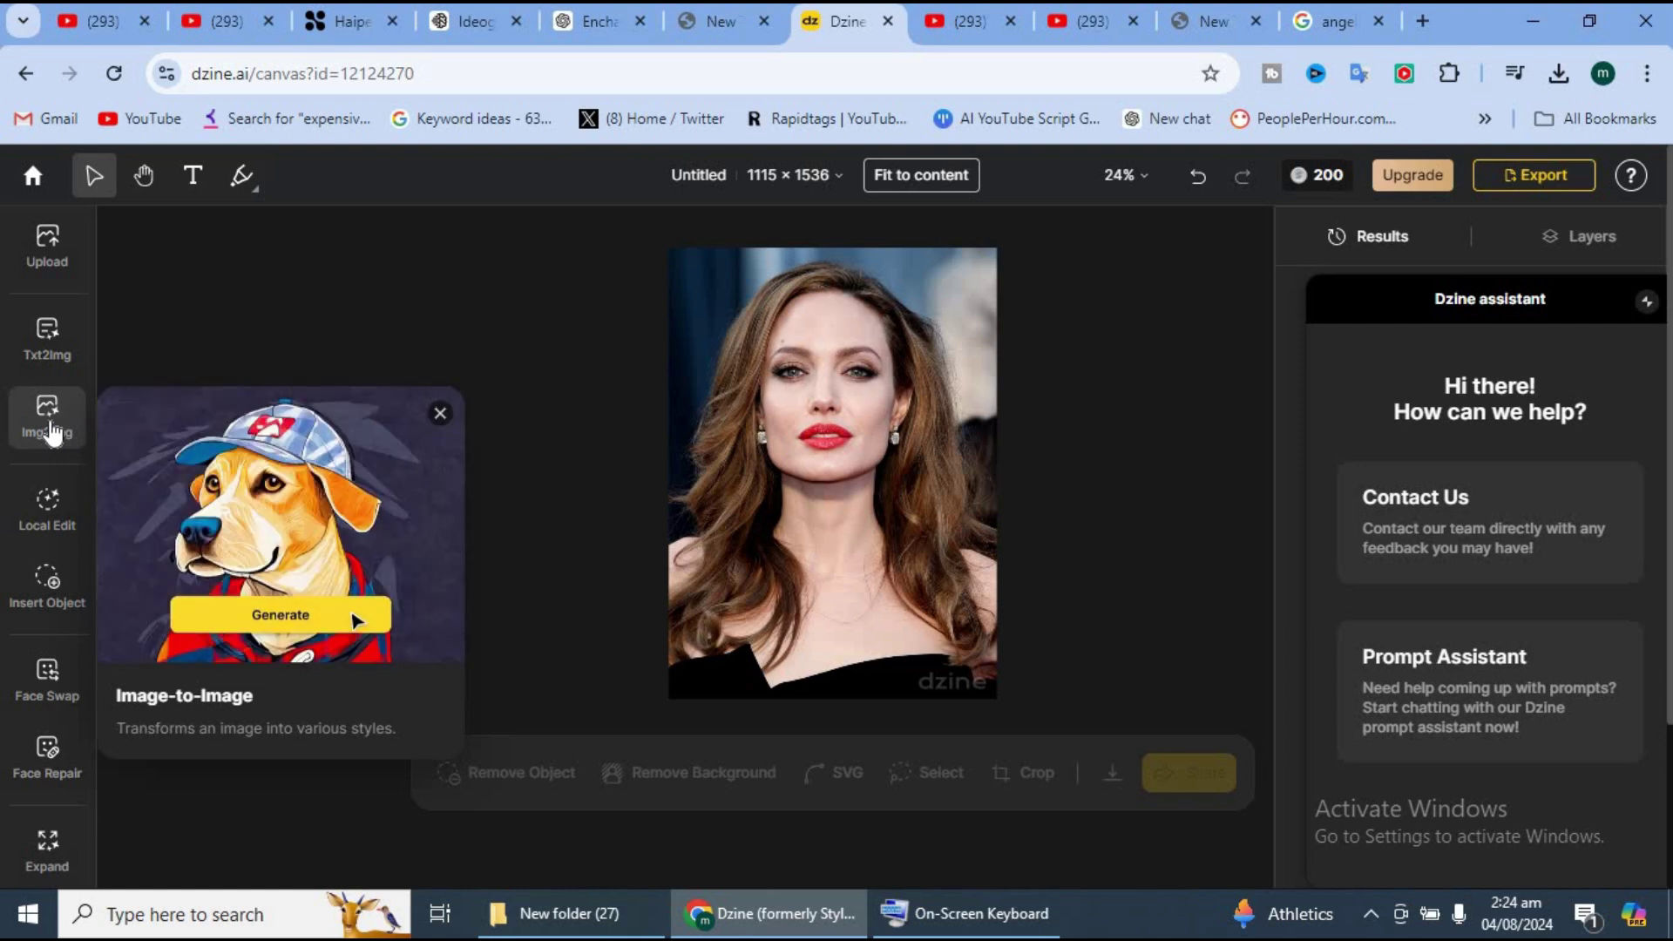
- Open Image-to-Image and pick Shimmering Glow from the style gallery
click(53, 432)
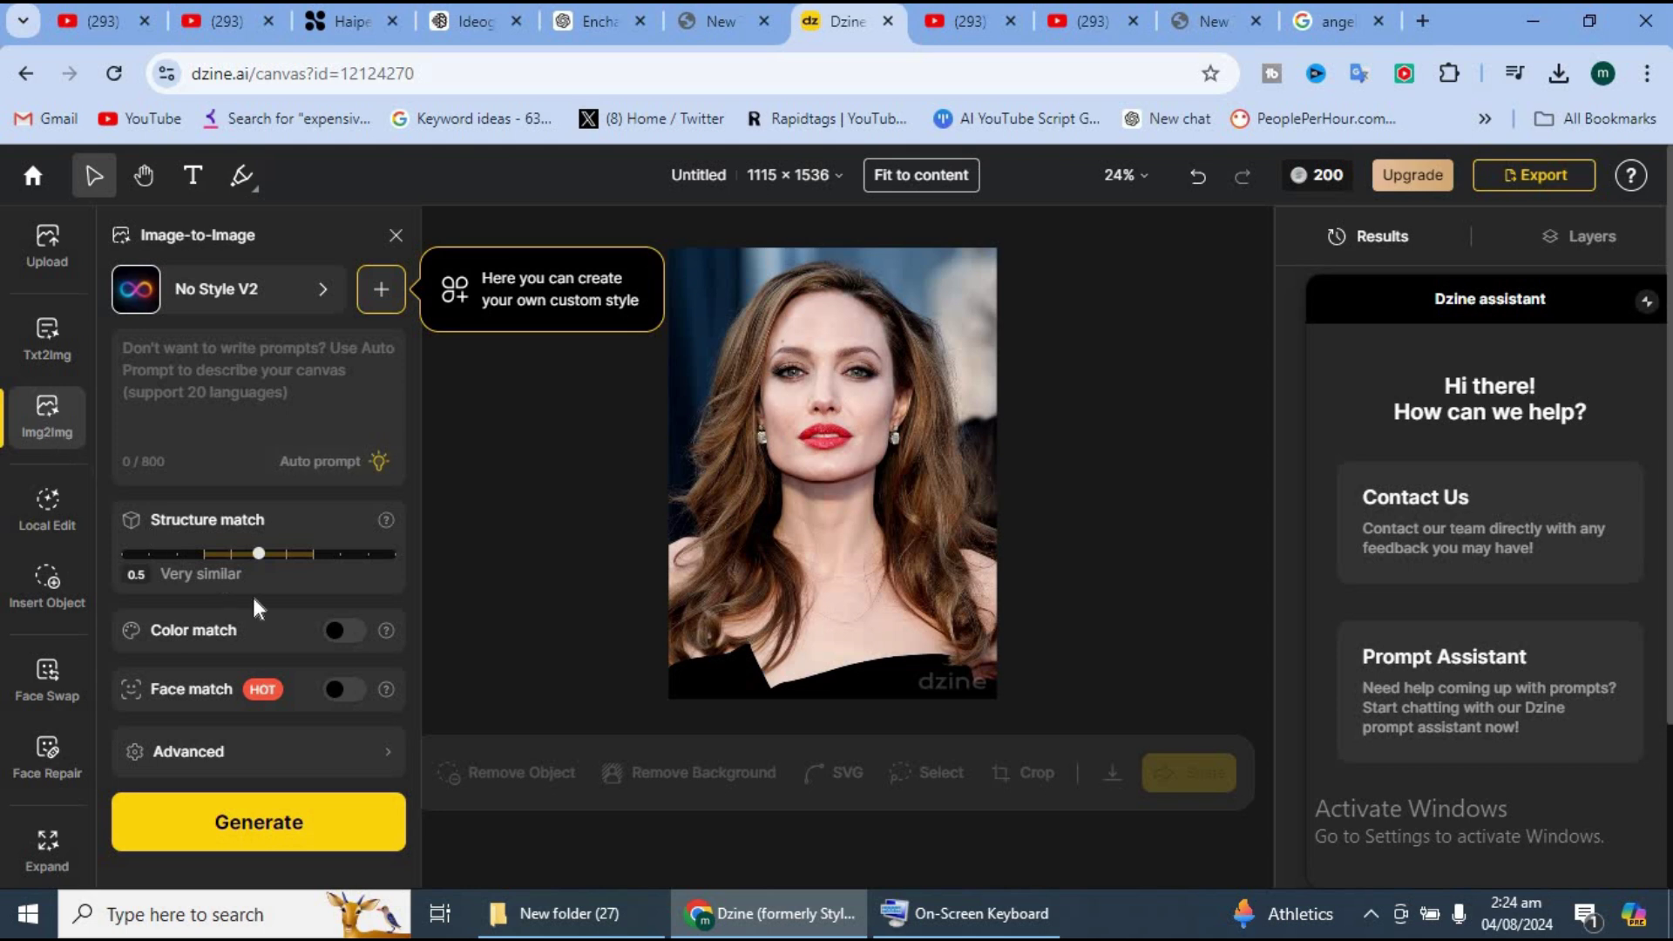
scroll(337, 623, down, 3)
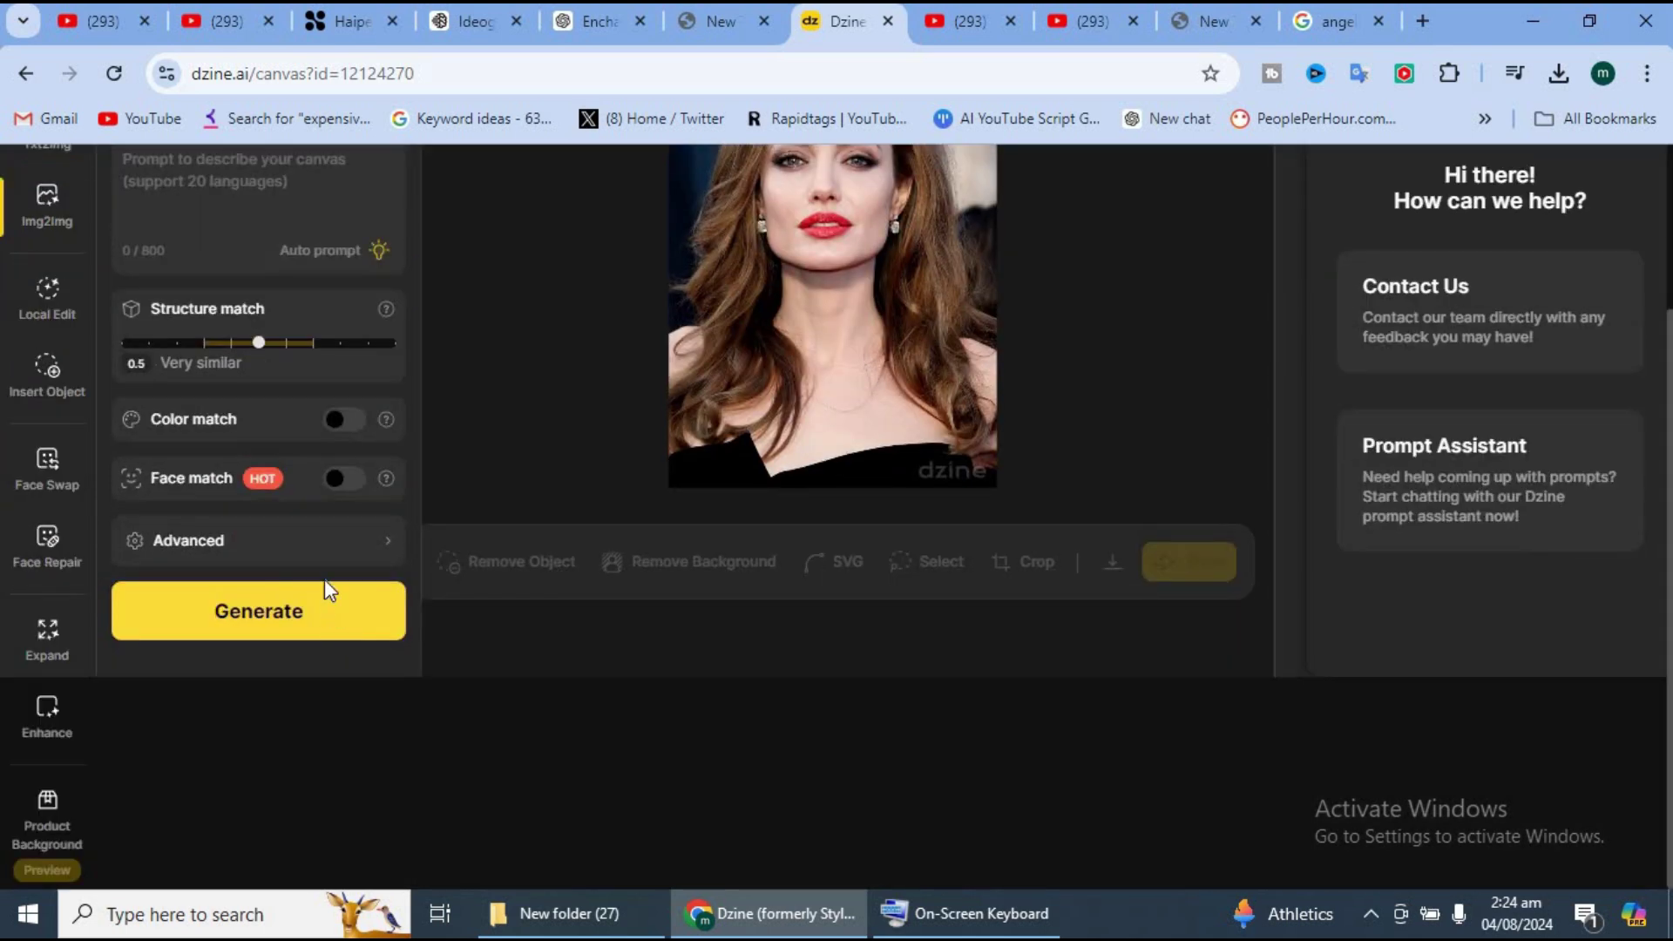
scroll(323, 575, up, 3)
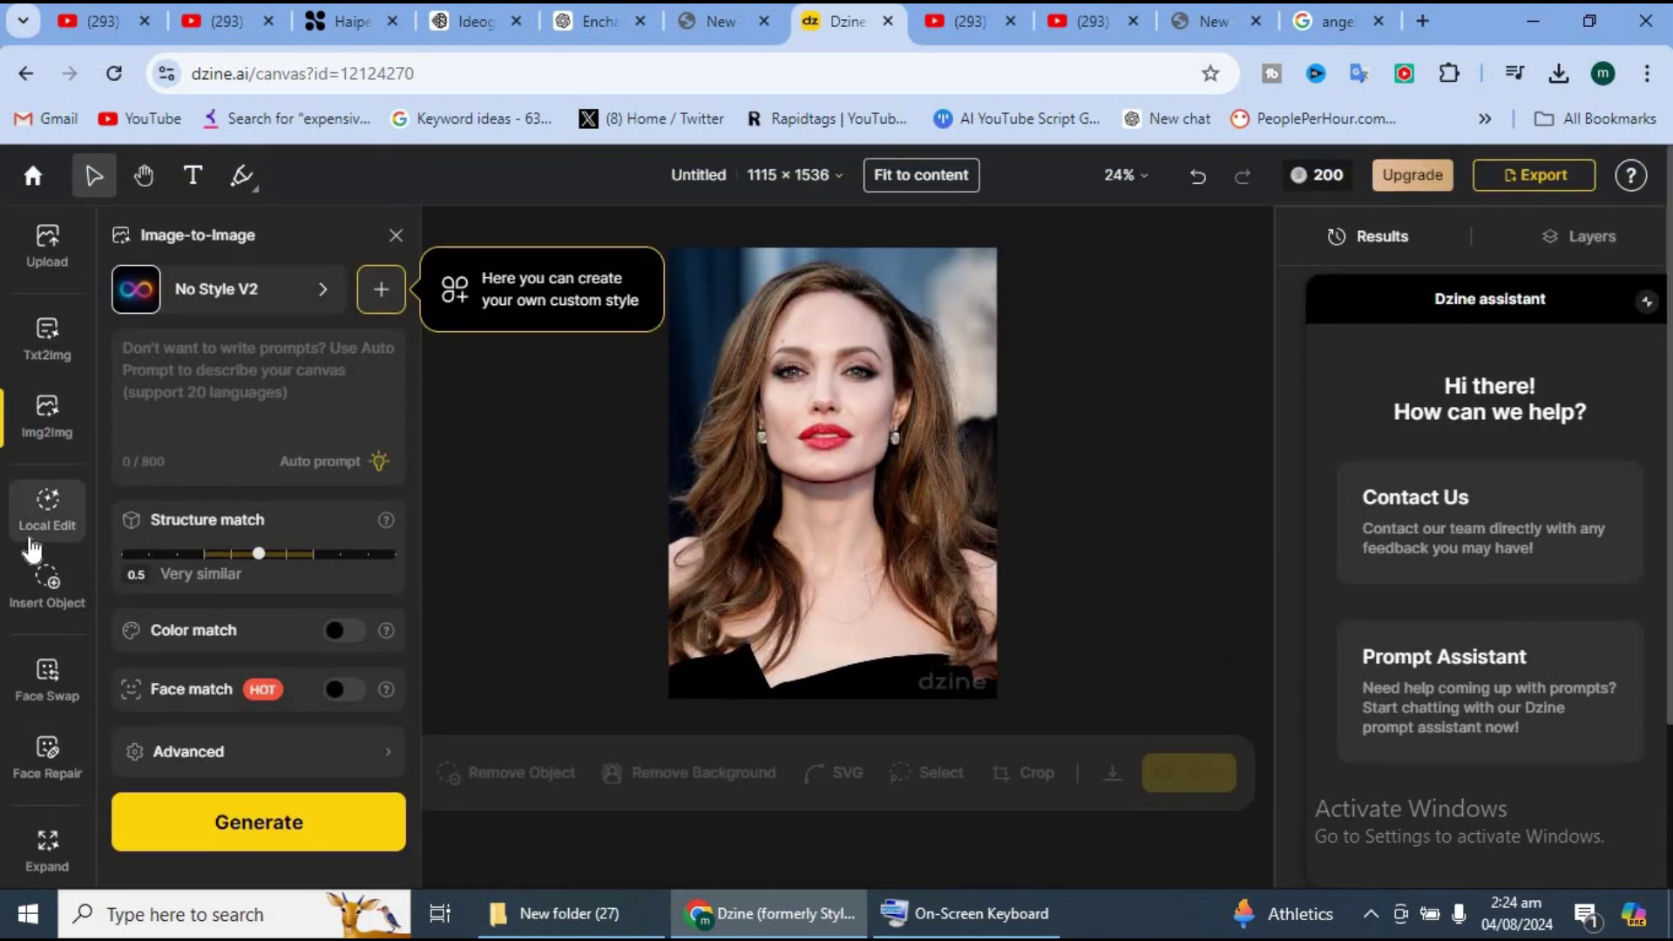
scroll(32, 576, down, 2)
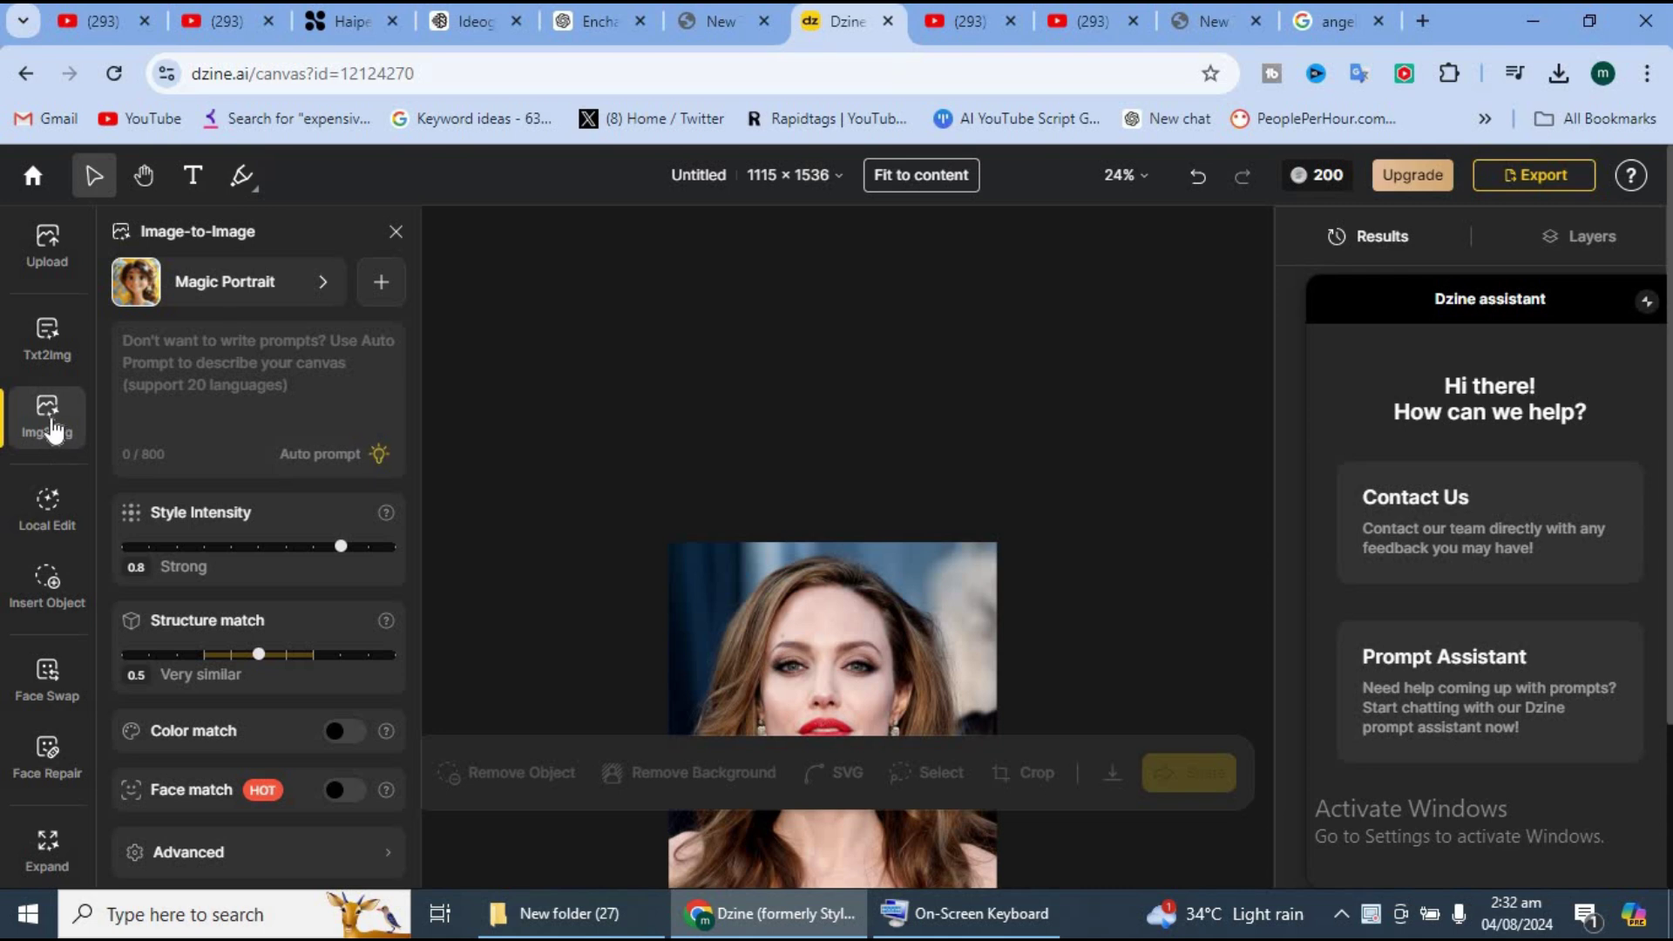
click(321, 281)
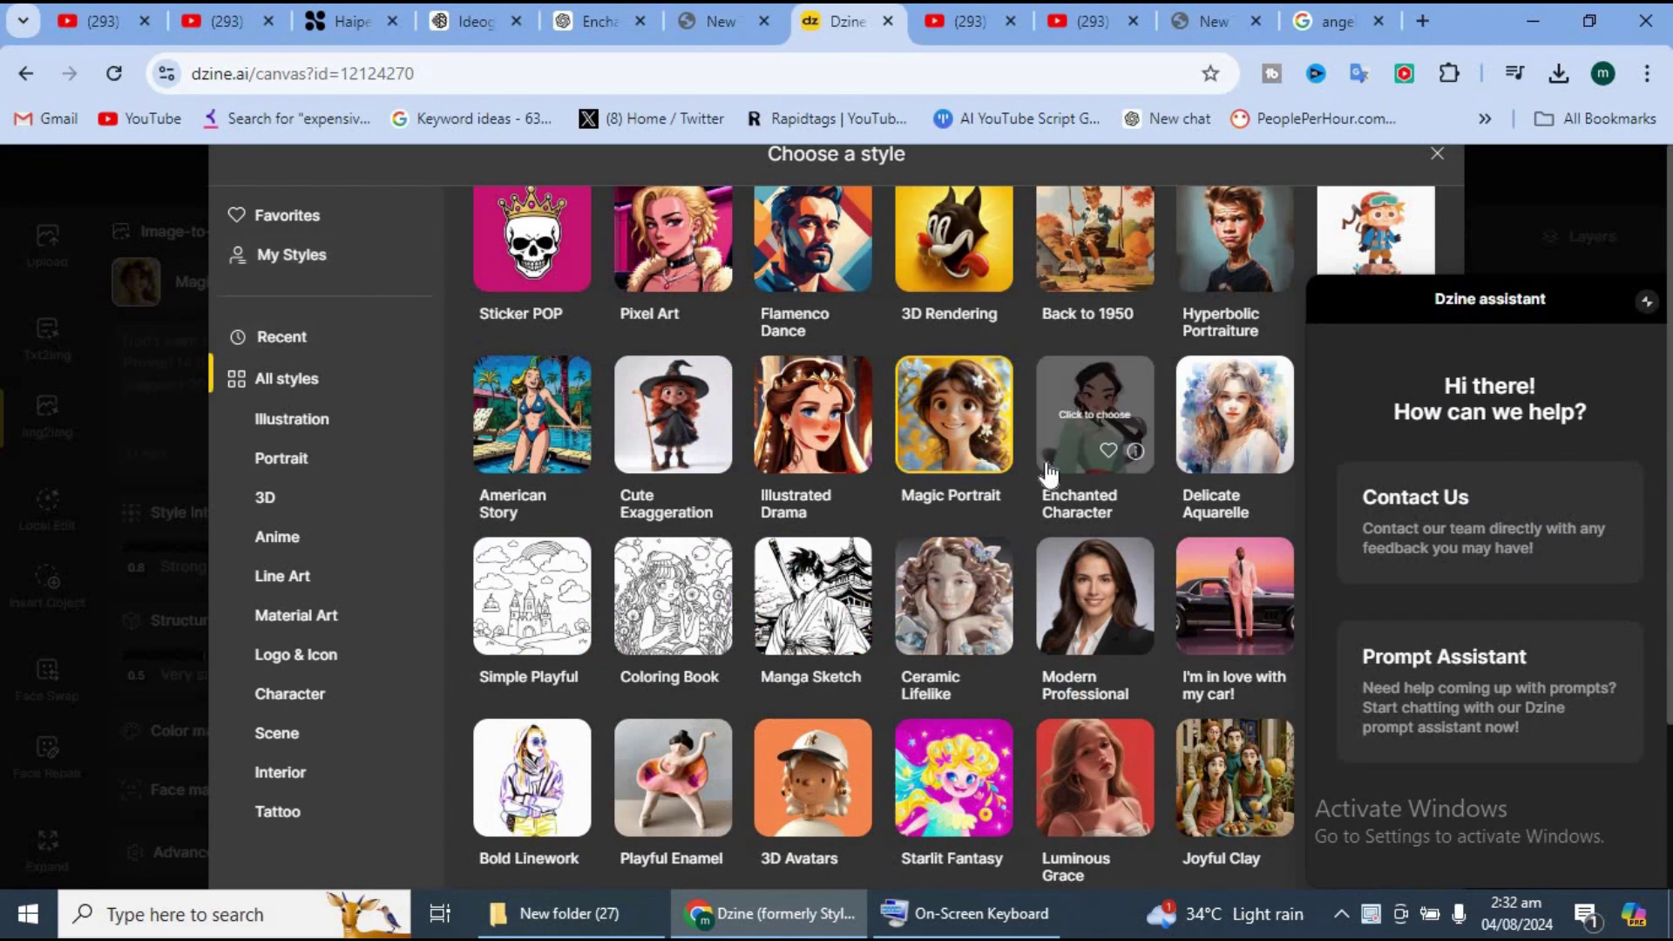
scroll(1042, 455, down, 3)
scroll(1039, 457, down, 3)
mouse_move(1095, 468)
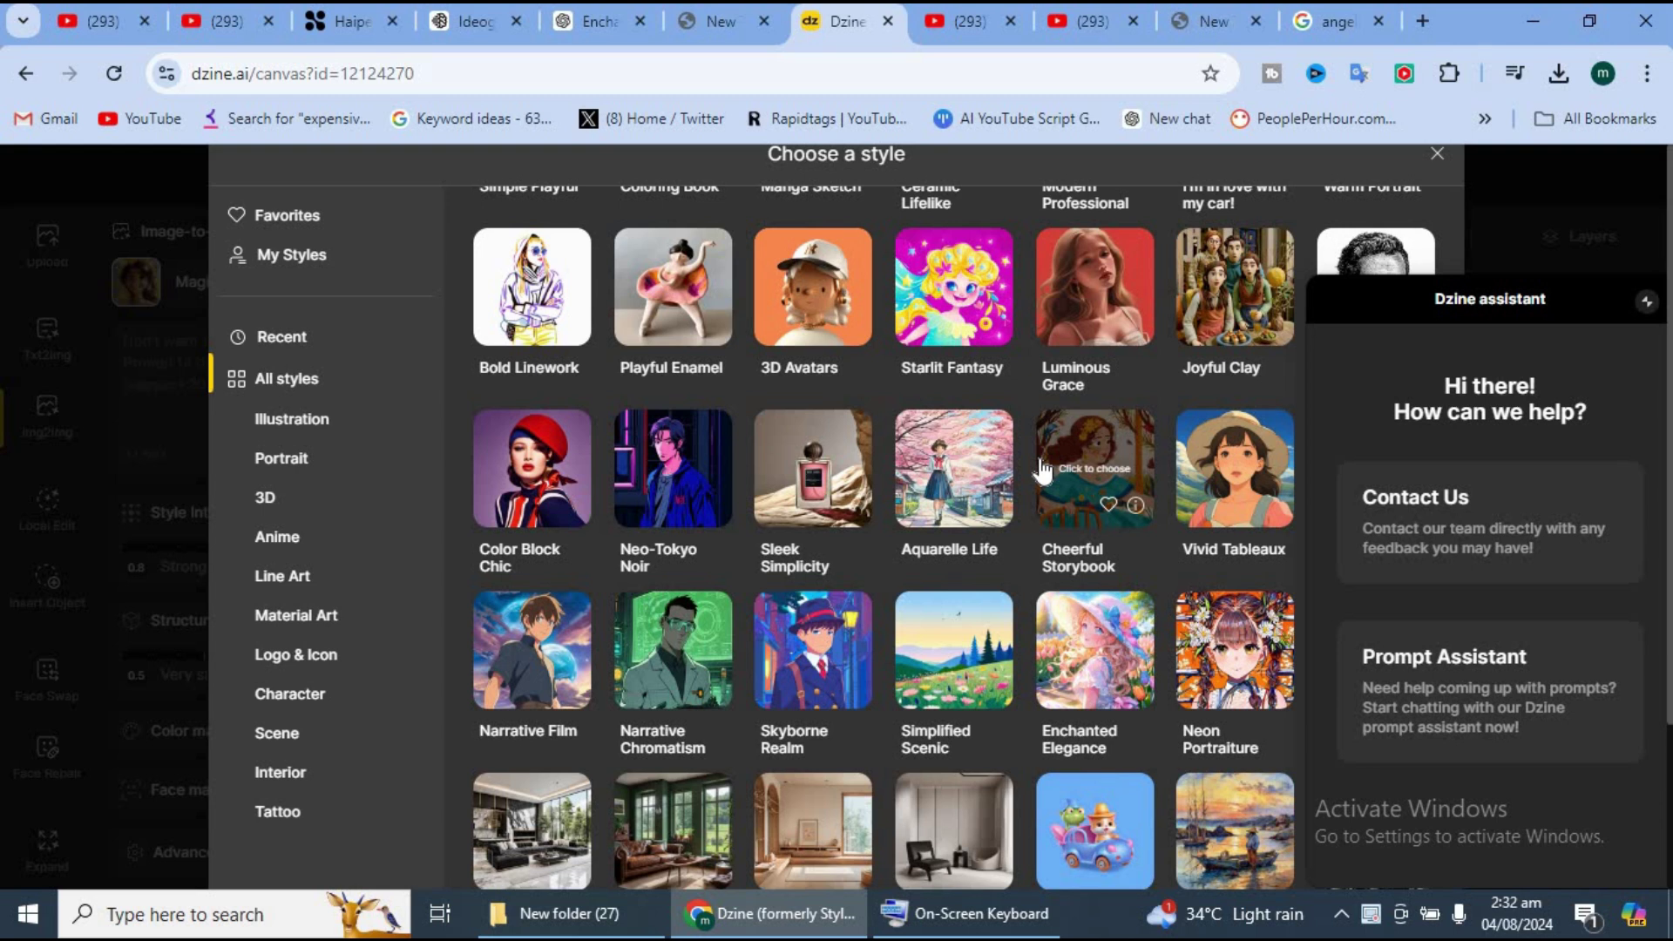
scroll(1042, 471, down, 2)
scroll(1041, 466, down, 2)
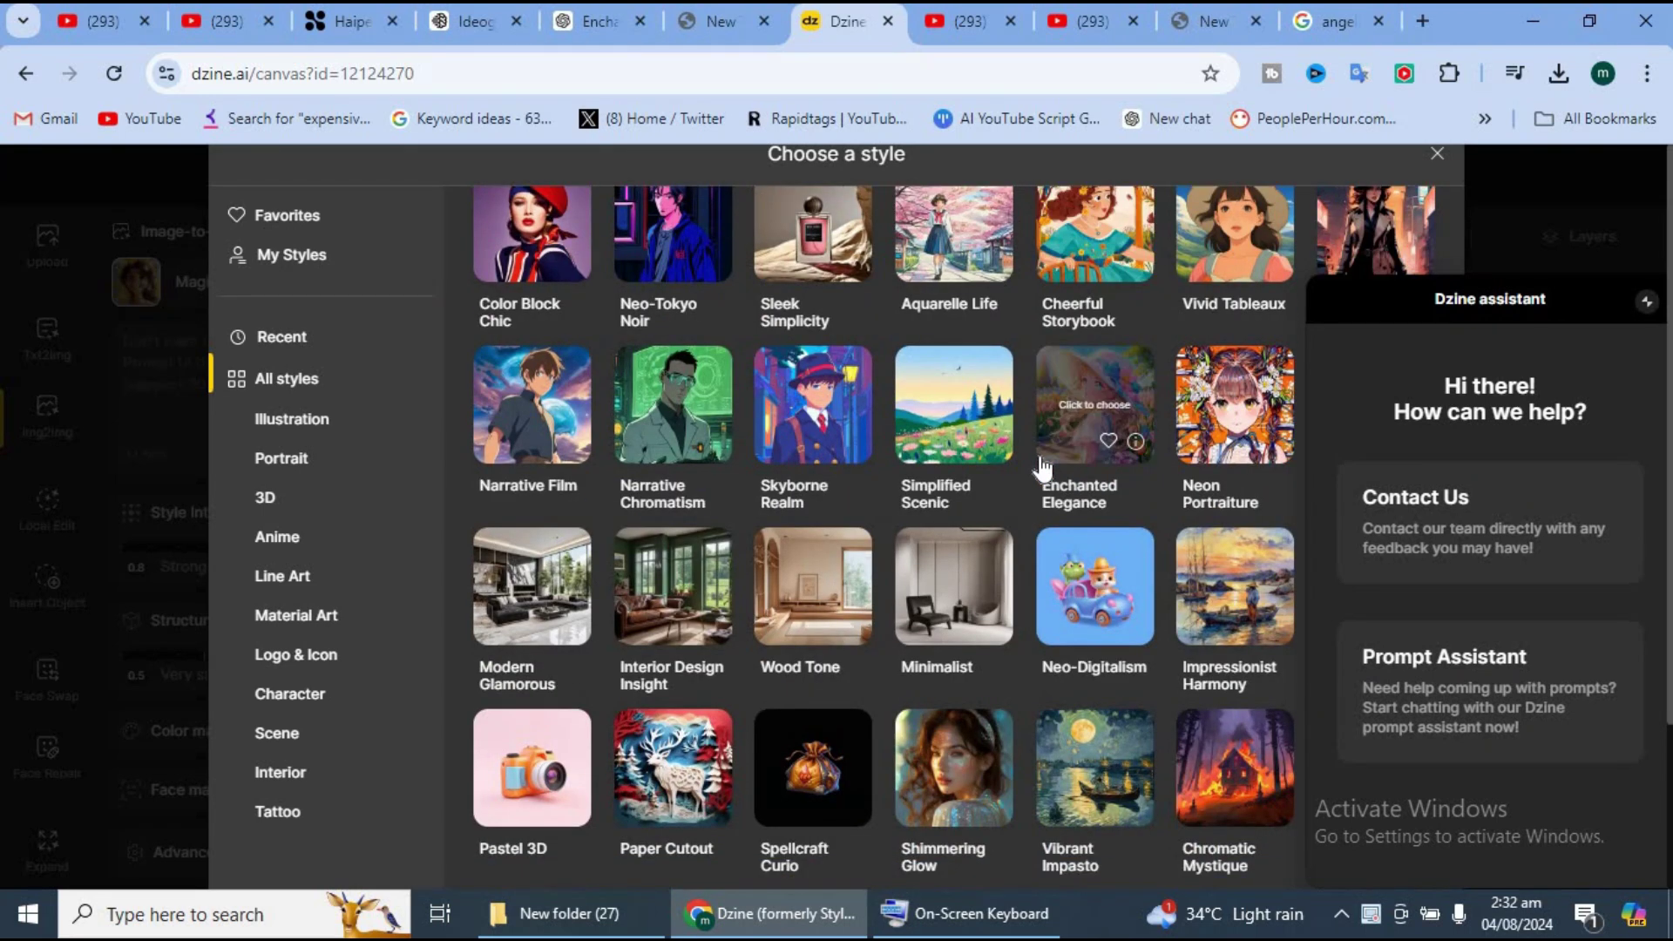
scroll(1041, 461, down, 2)
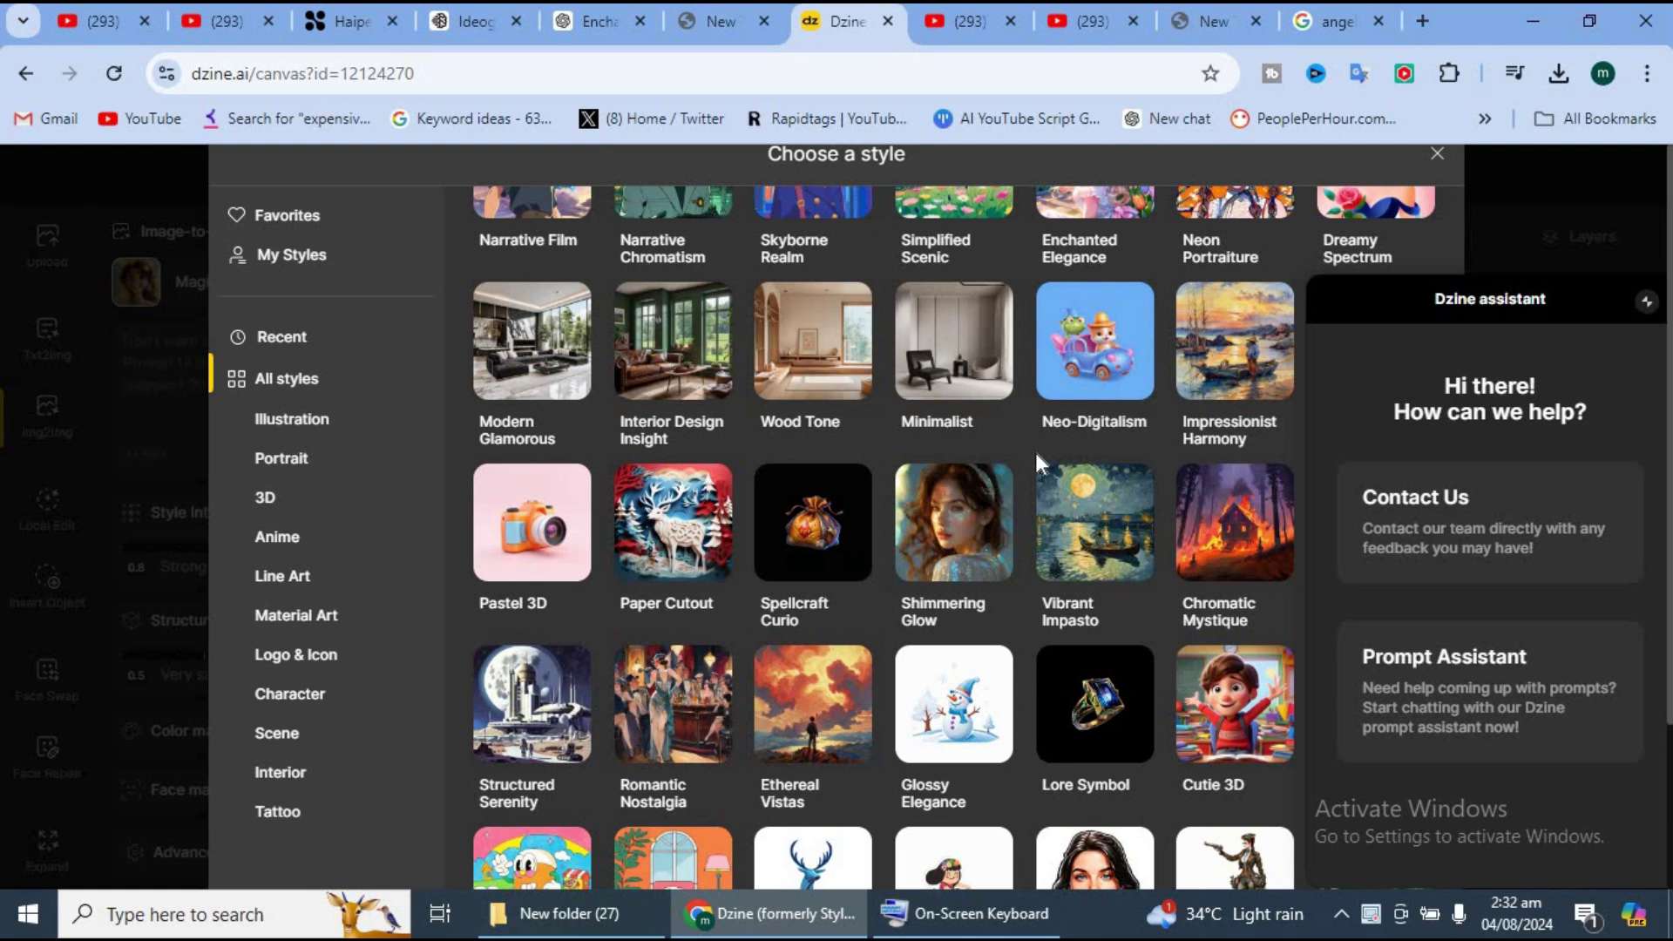
click(936, 551)
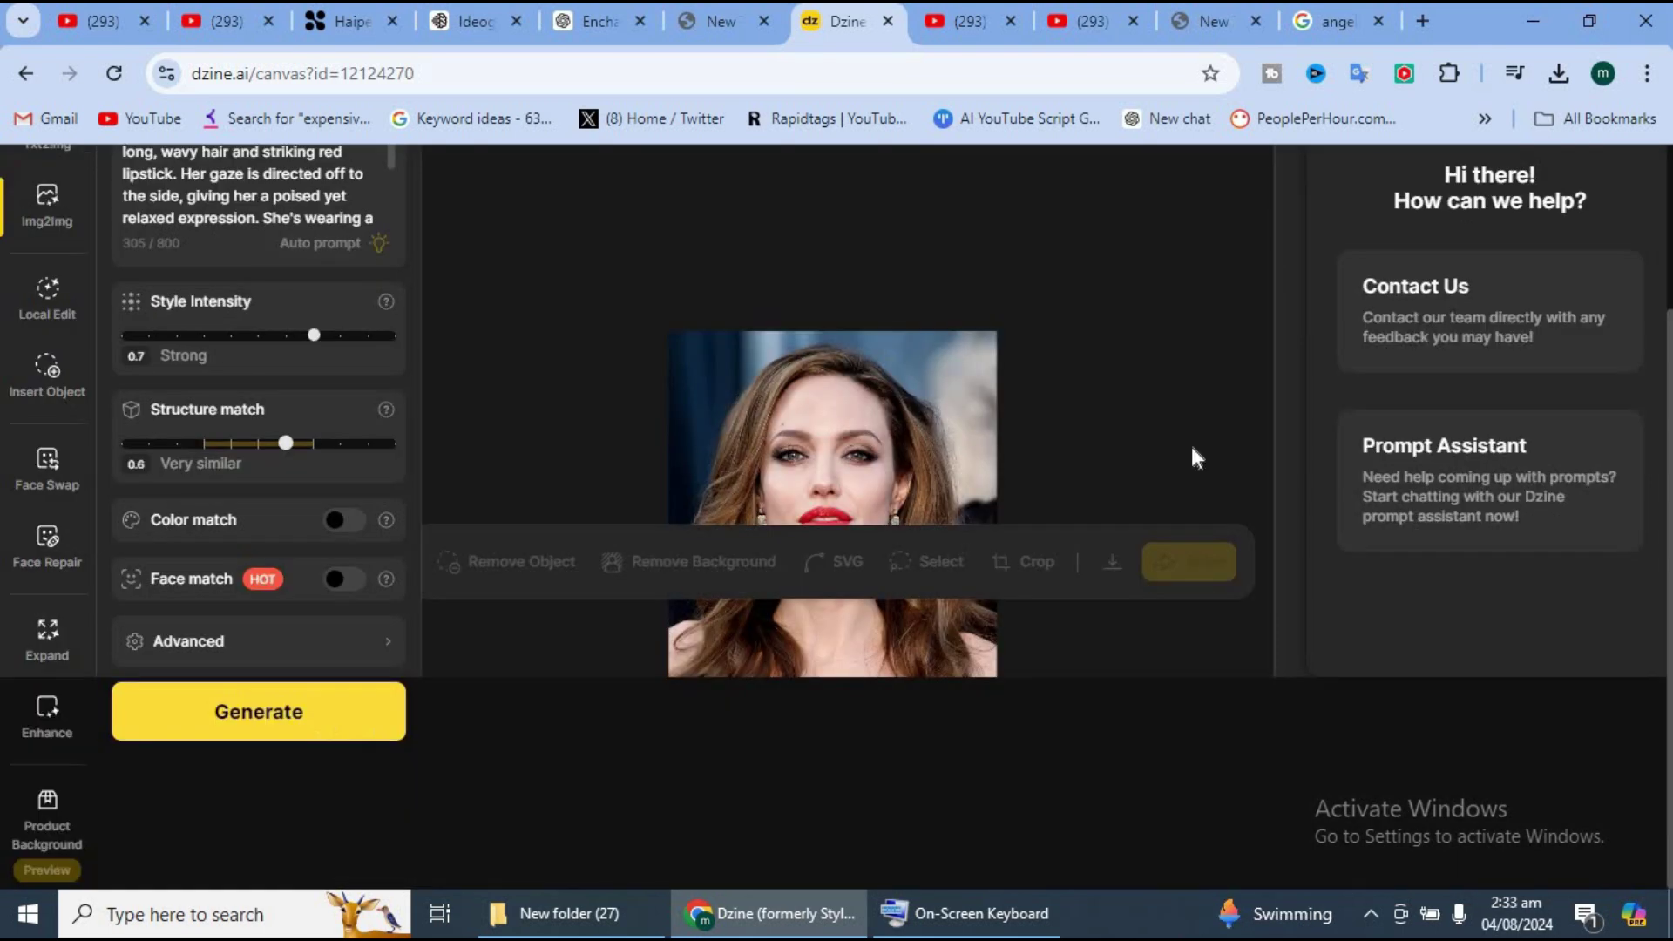
- Generate Shimmering Glow variations and preview the first two results
click(258, 721)
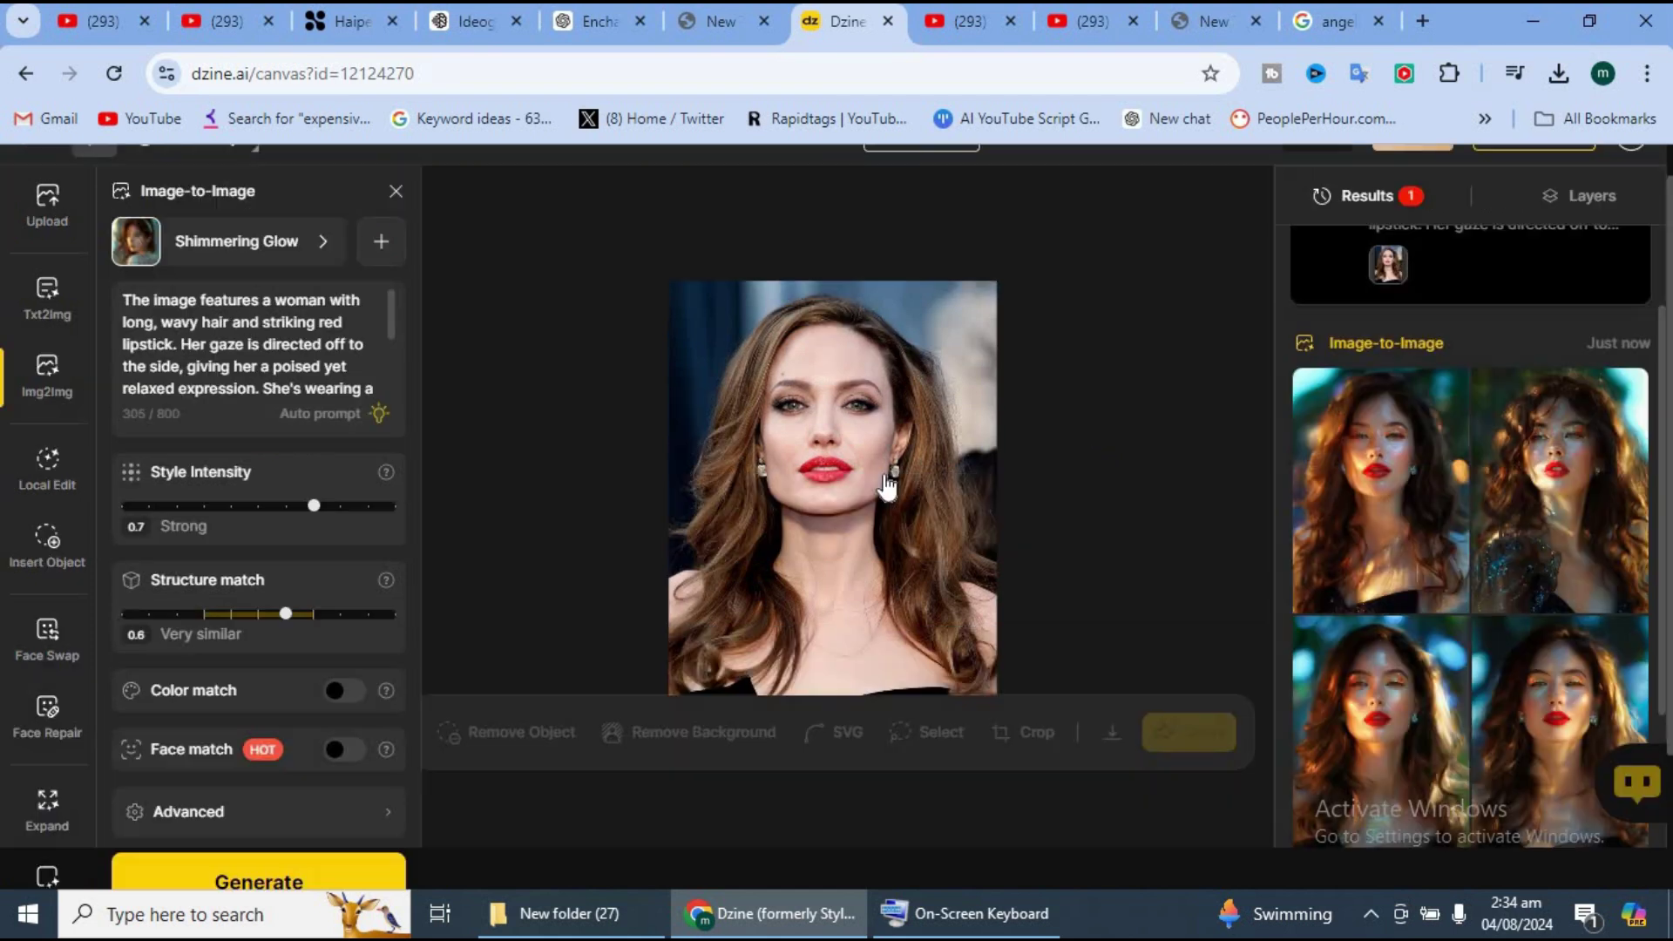
scroll(887, 486, up, 2)
scroll(888, 485, down, 3)
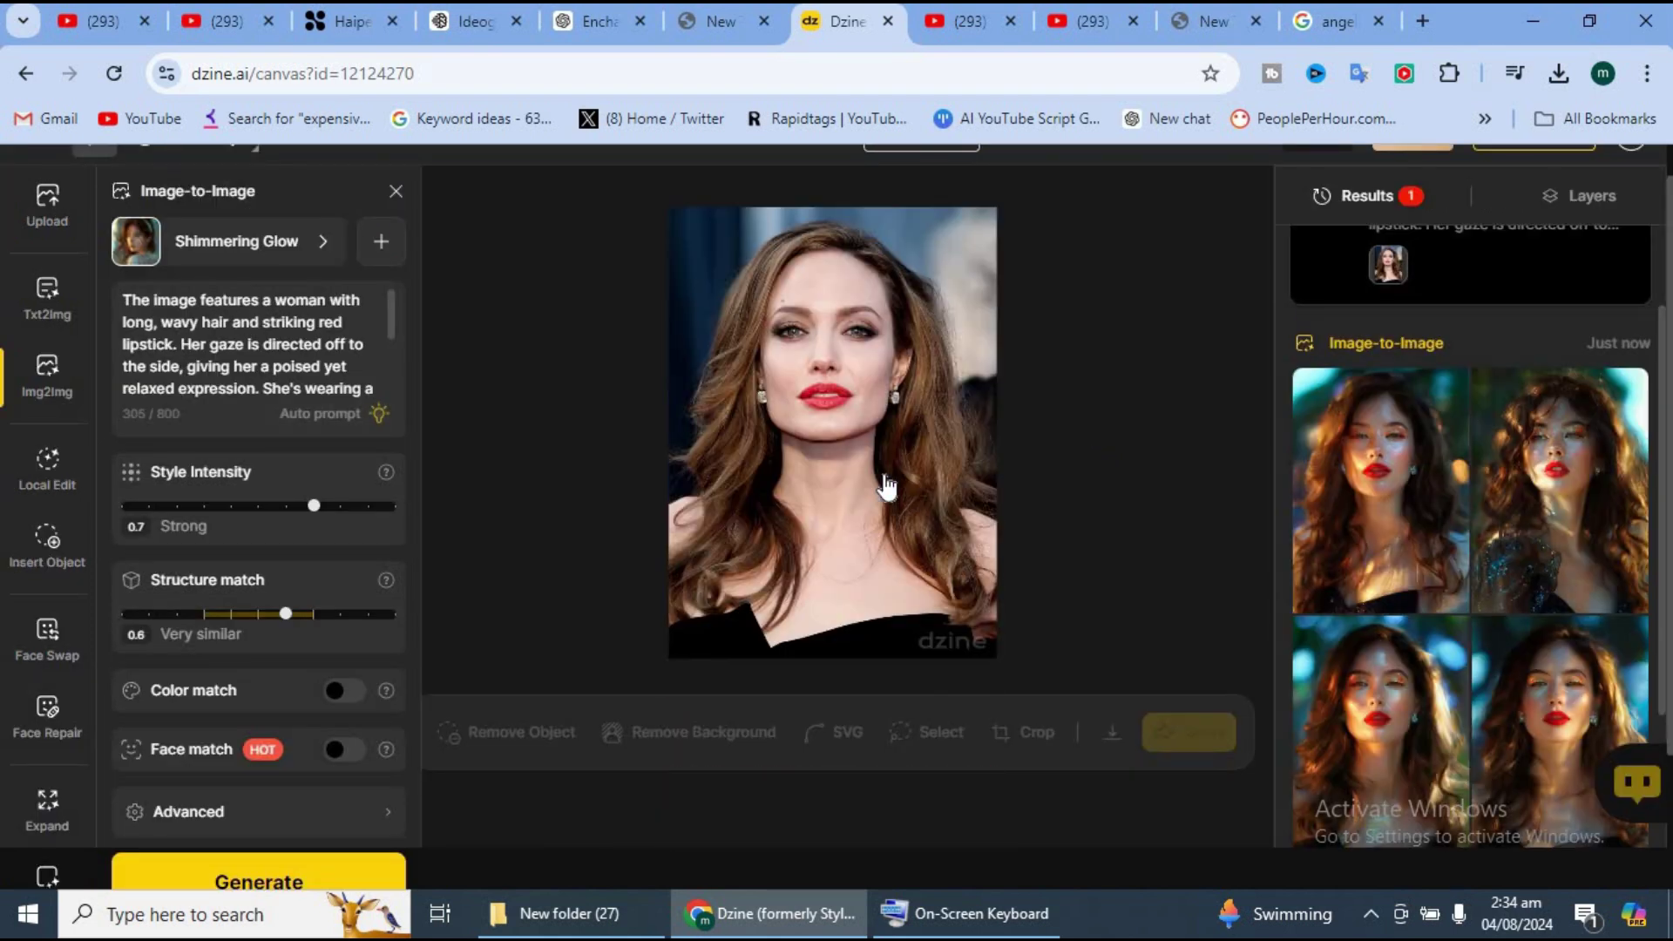
click(1329, 488)
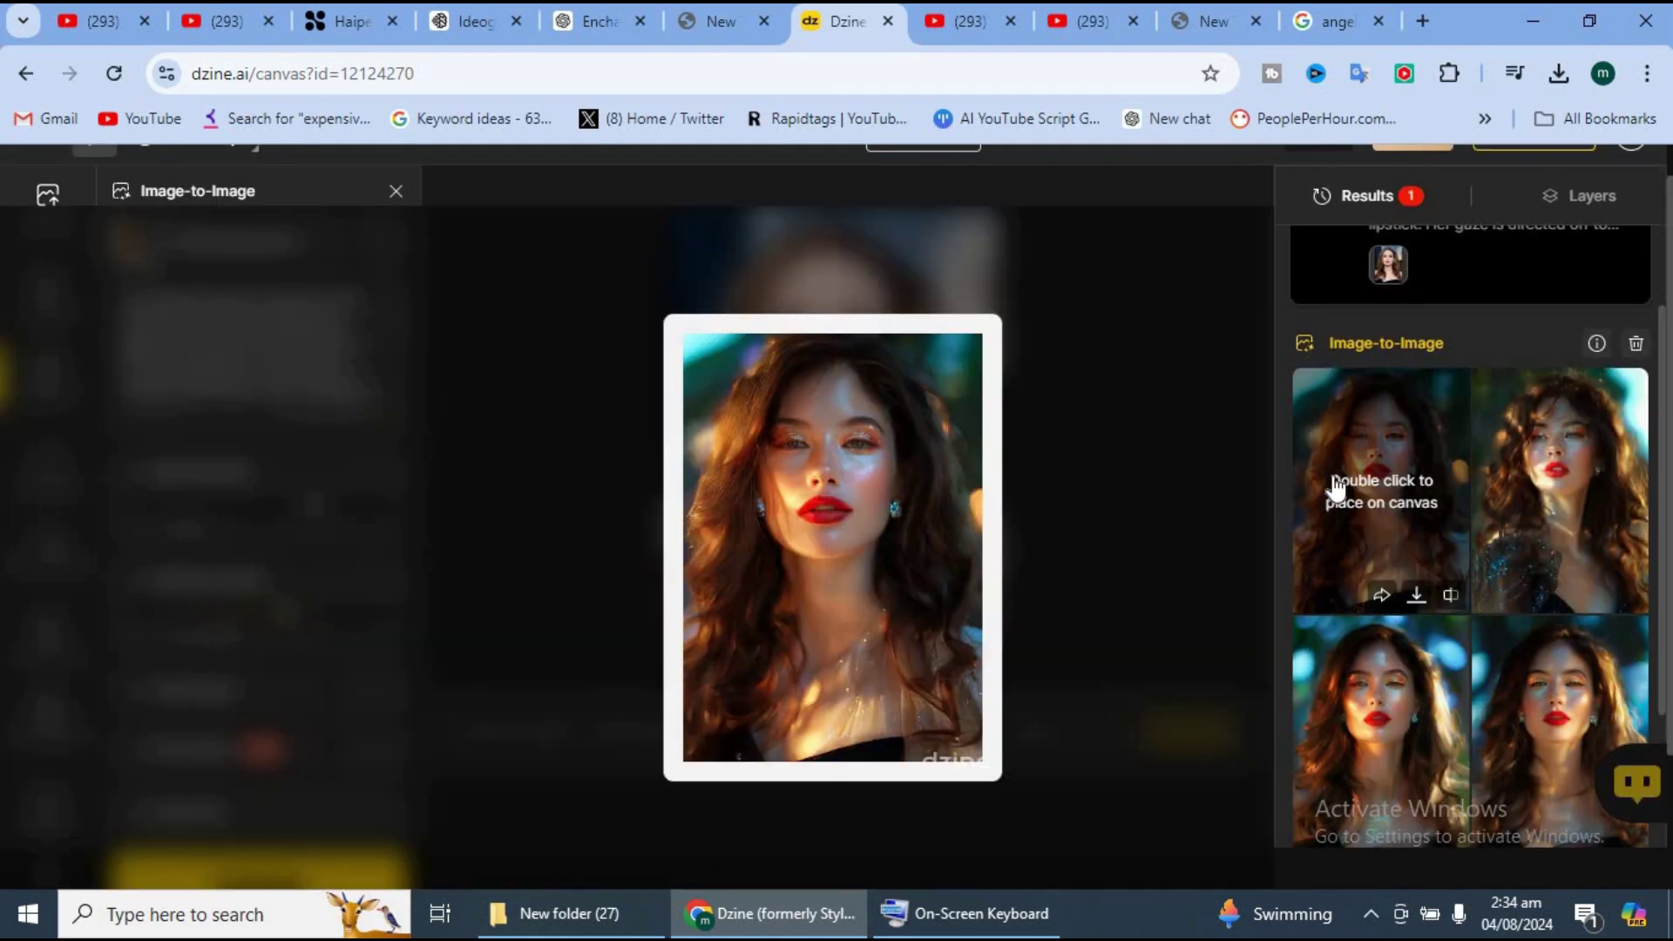
click(1560, 490)
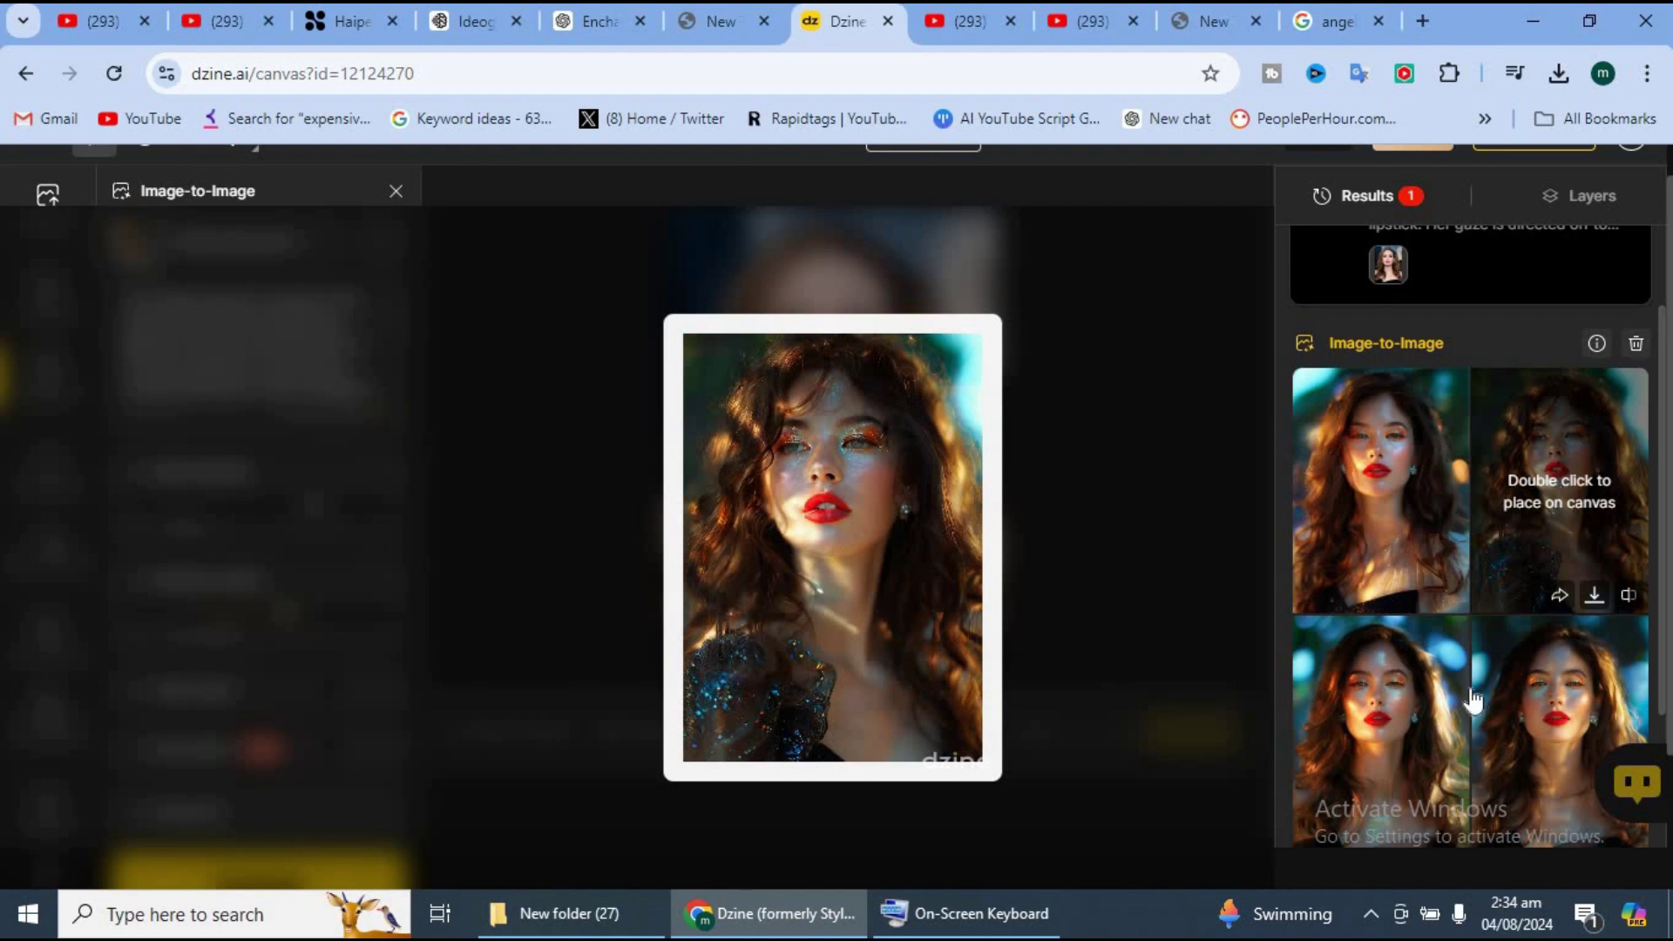
- Download the bottom-left and top-left Shimmering Glow variations as PNG files
click(1386, 741)
scroll(1387, 743, down, 3)
click(1598, 640)
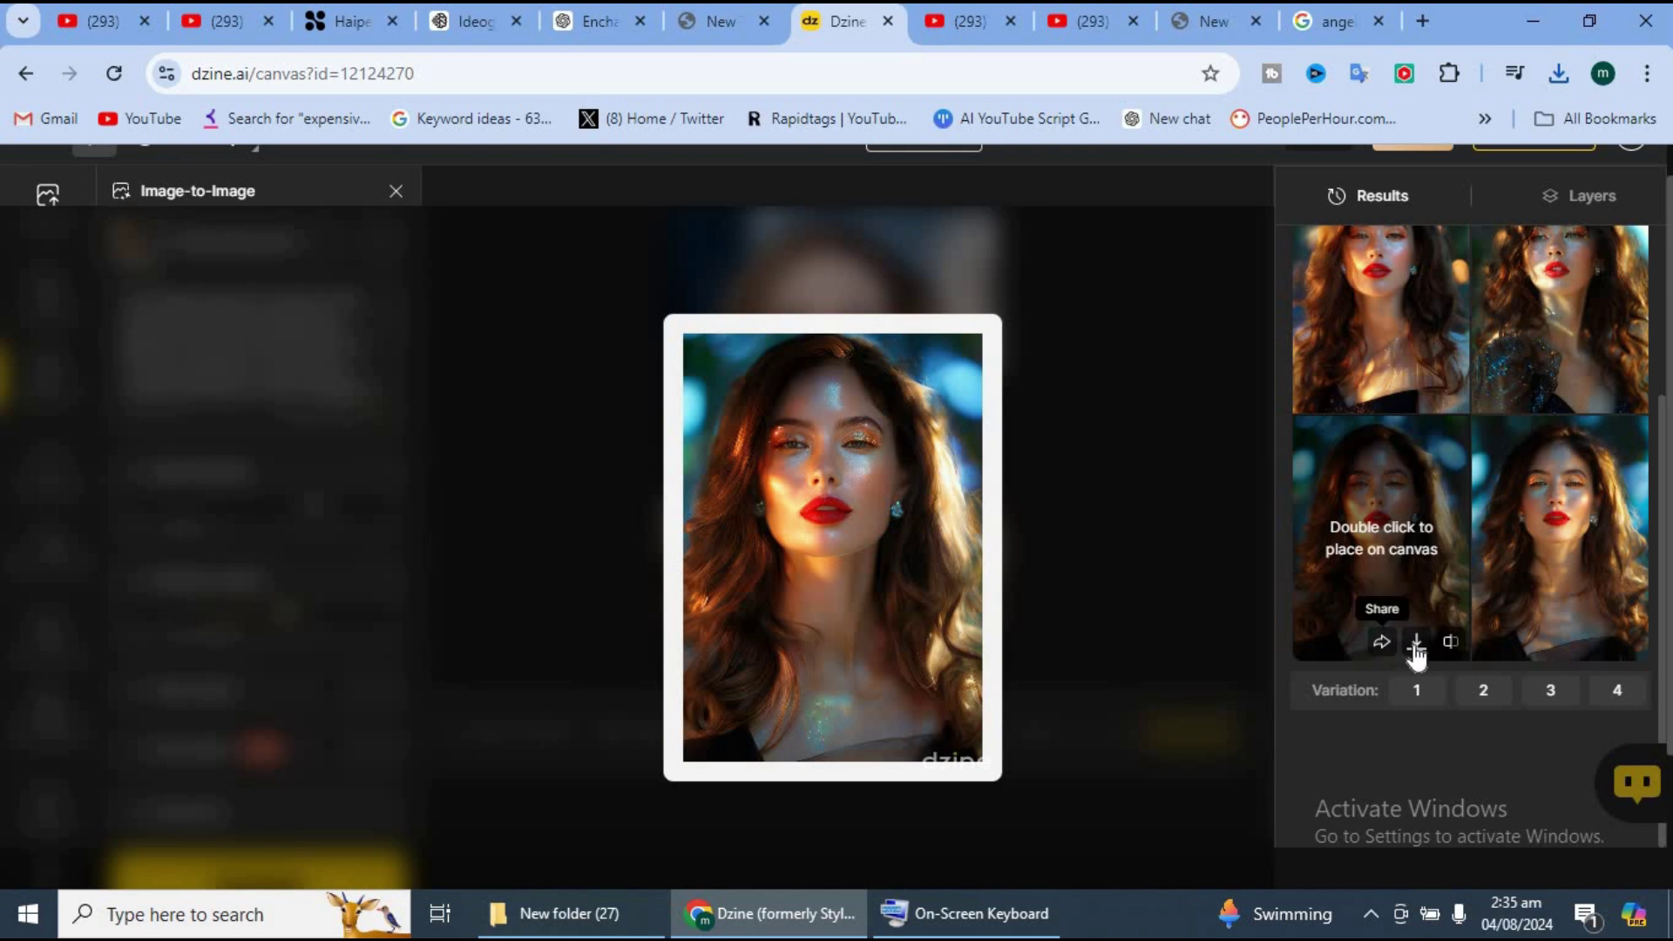
click(1419, 313)
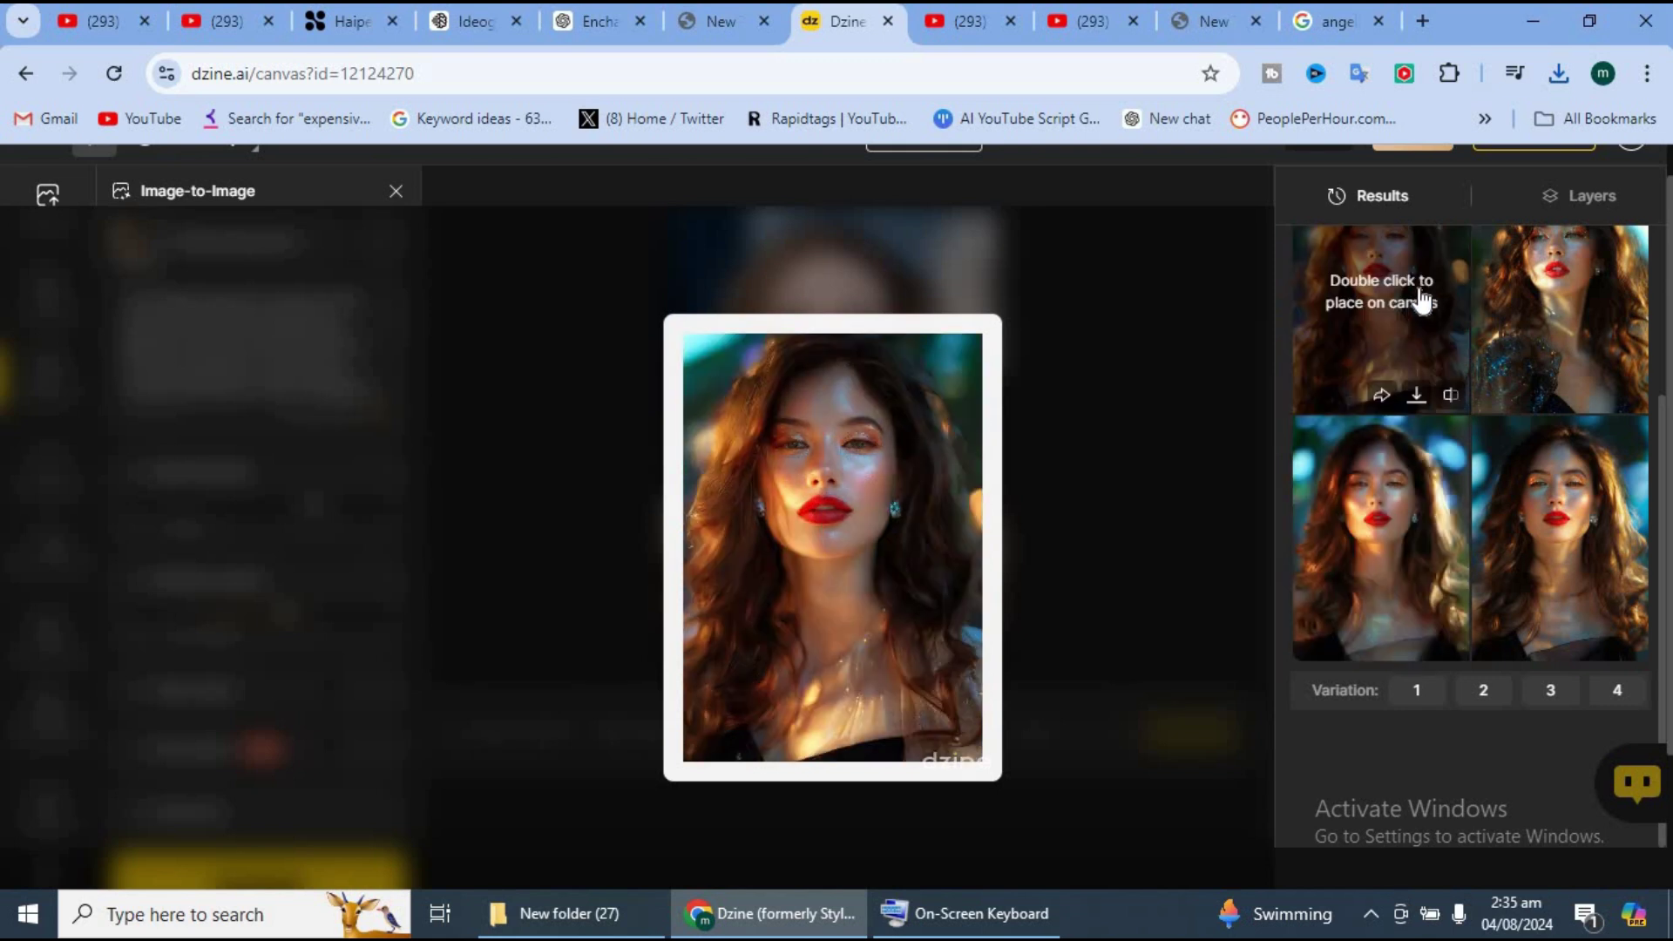
click(1417, 396)
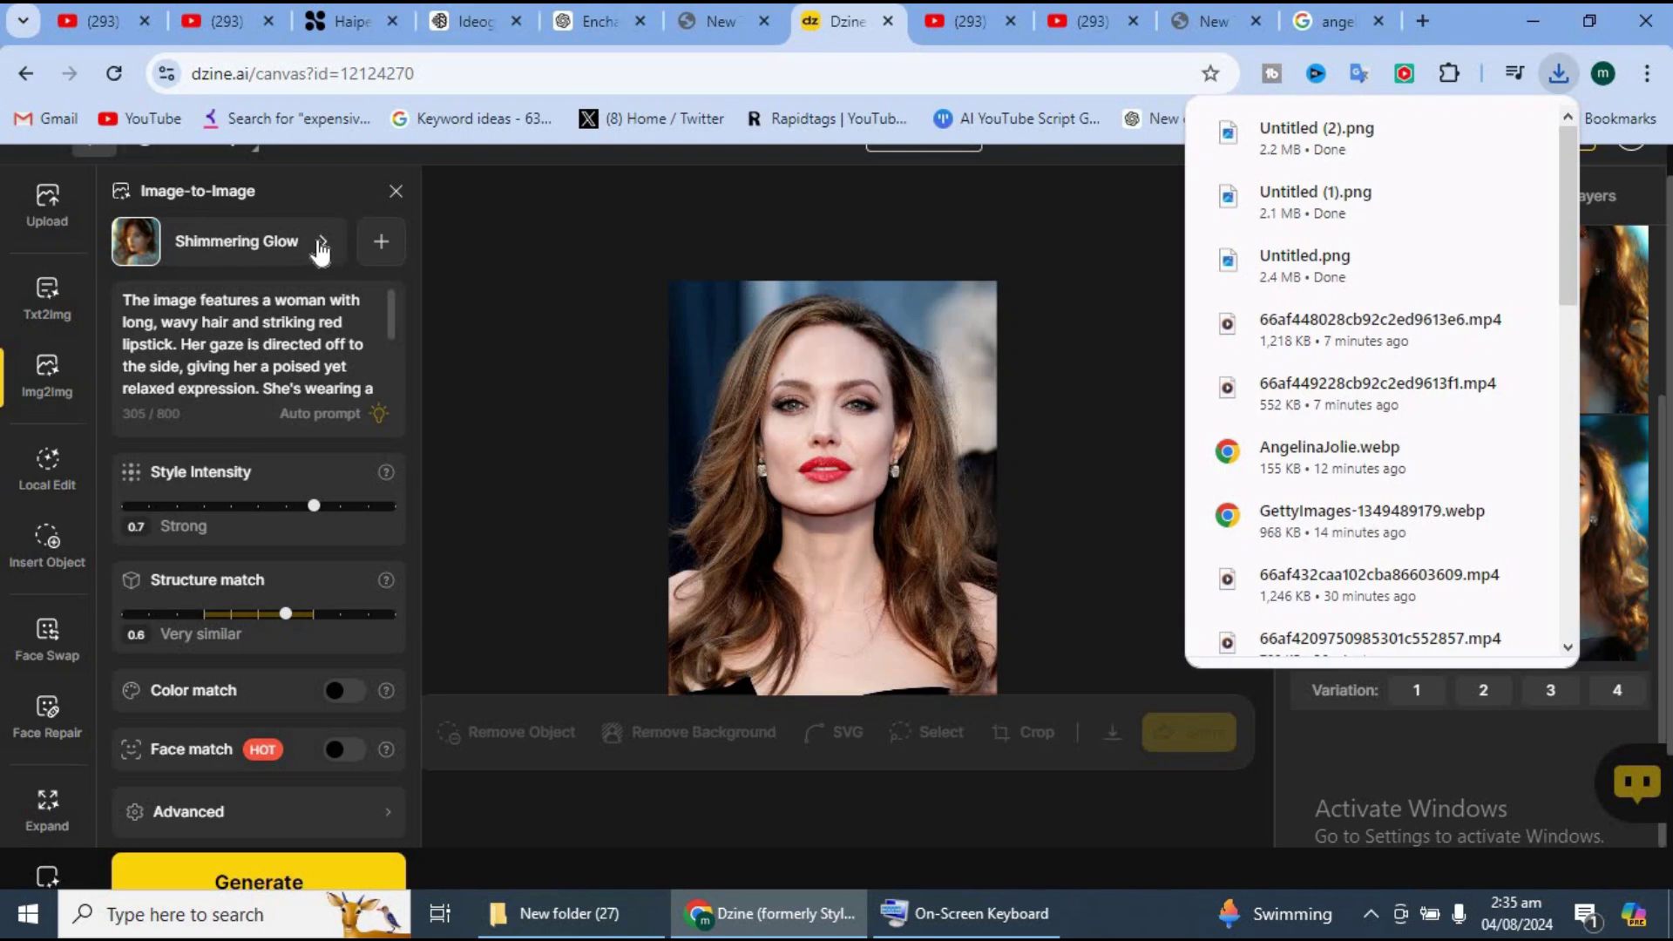
- Generate Magic Portrait variations and download the top-right result as Untitled (3).png
click(321, 244)
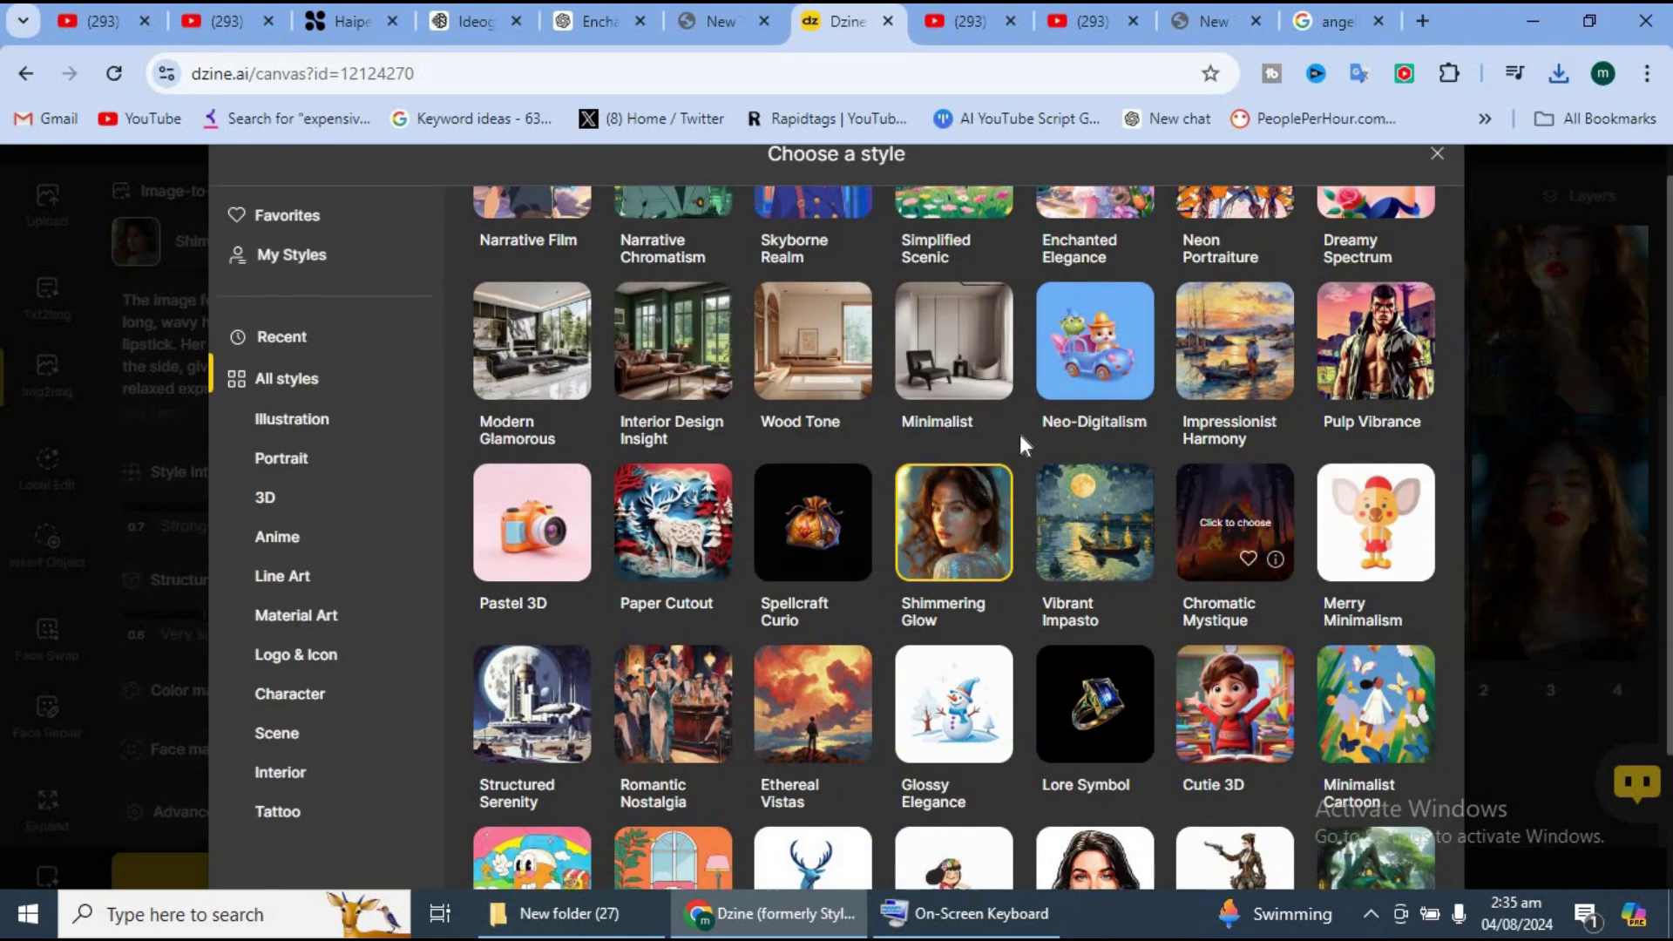
scroll(1077, 517, down, 1)
key(Escape)
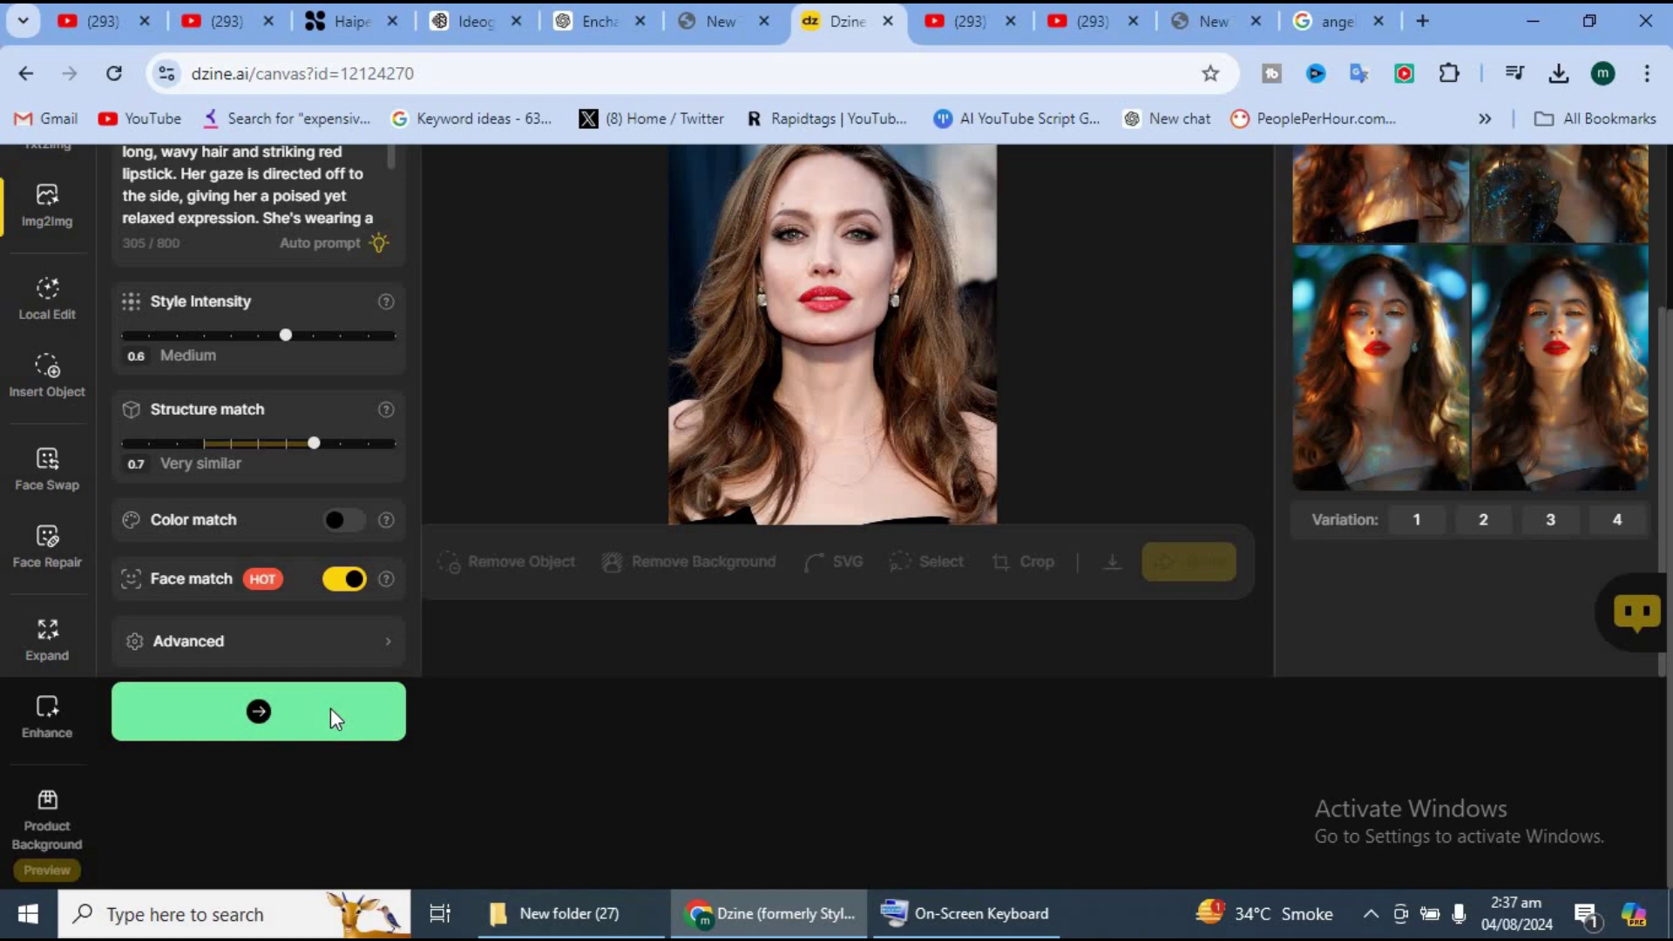
click(333, 709)
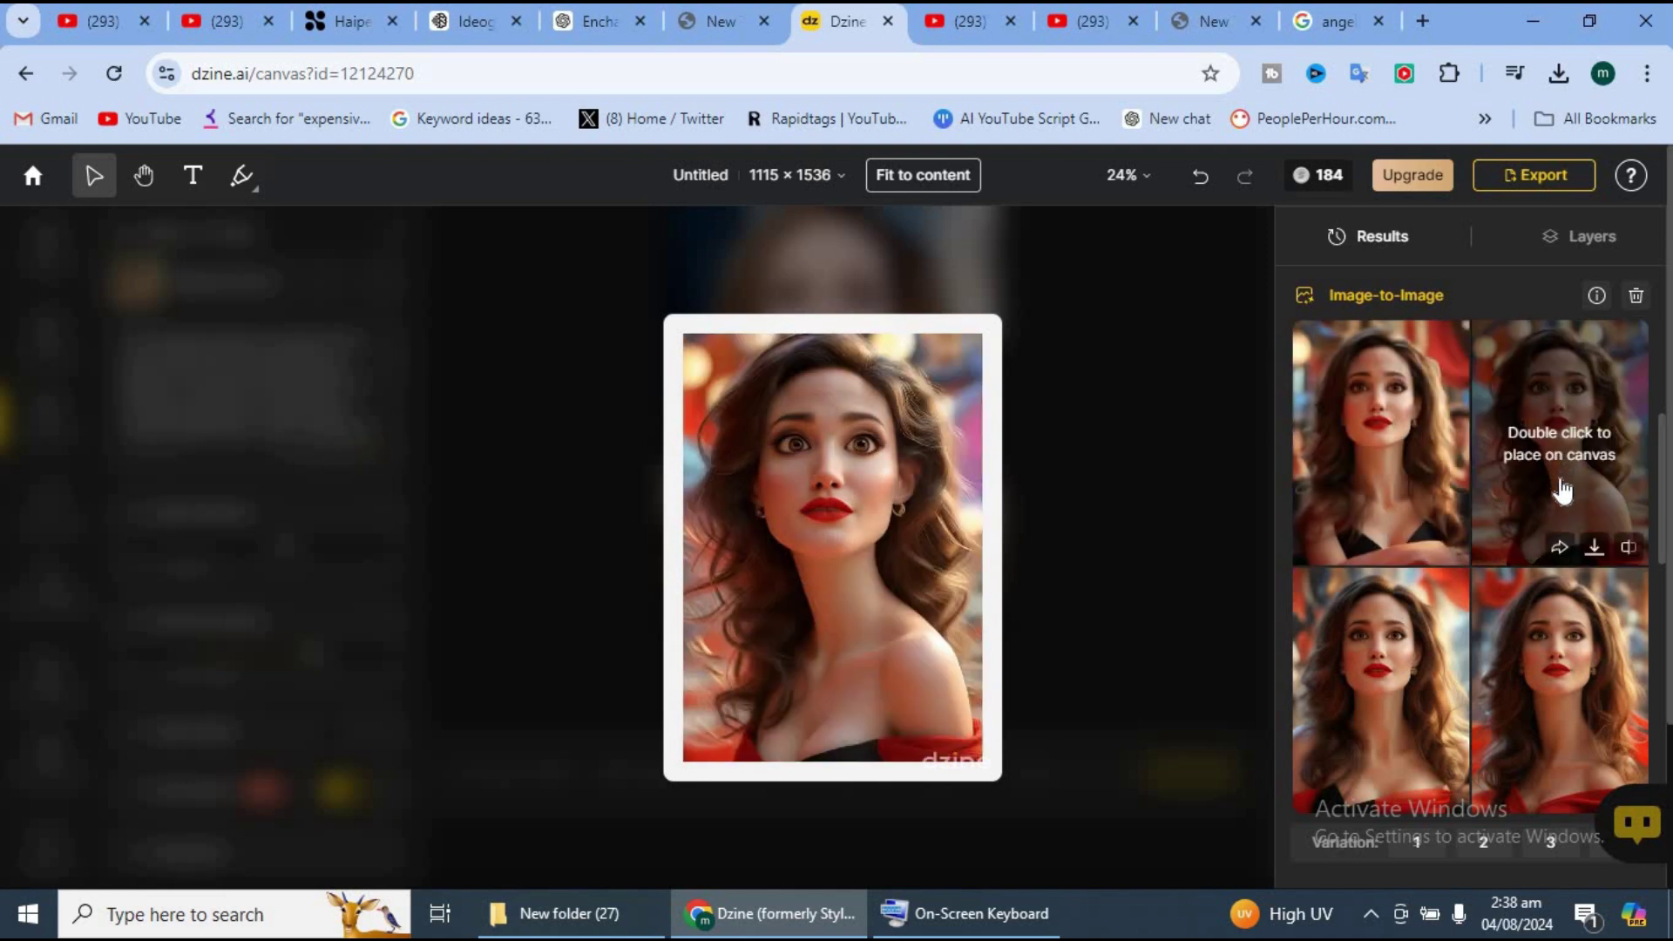
click(1588, 537)
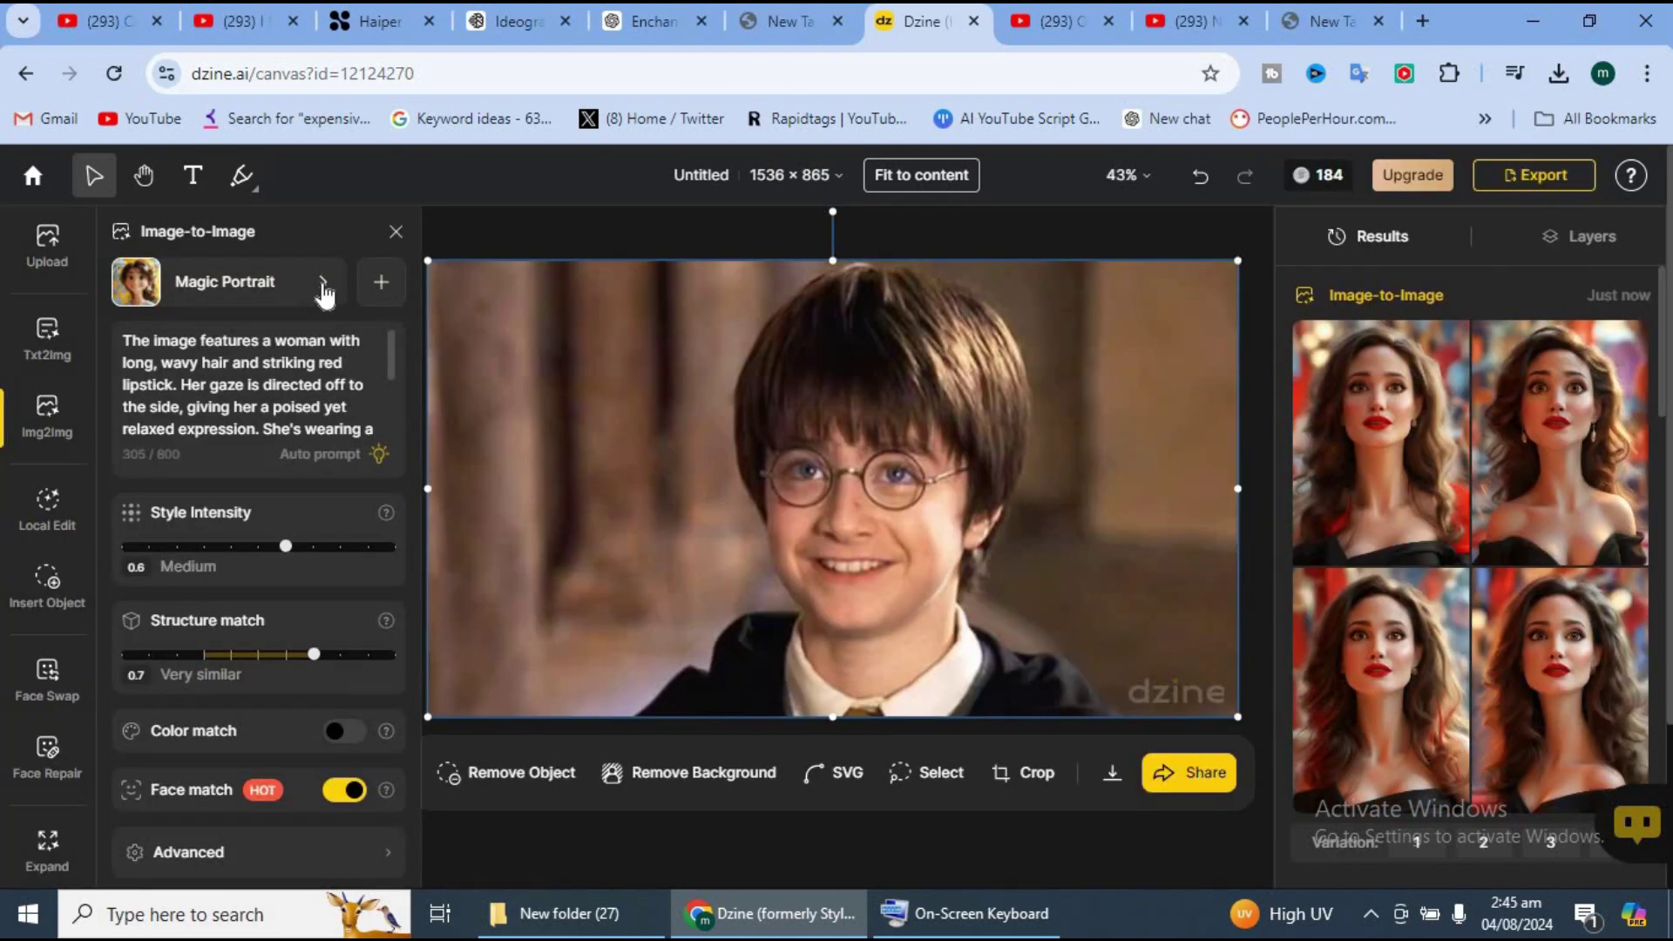
click(322, 284)
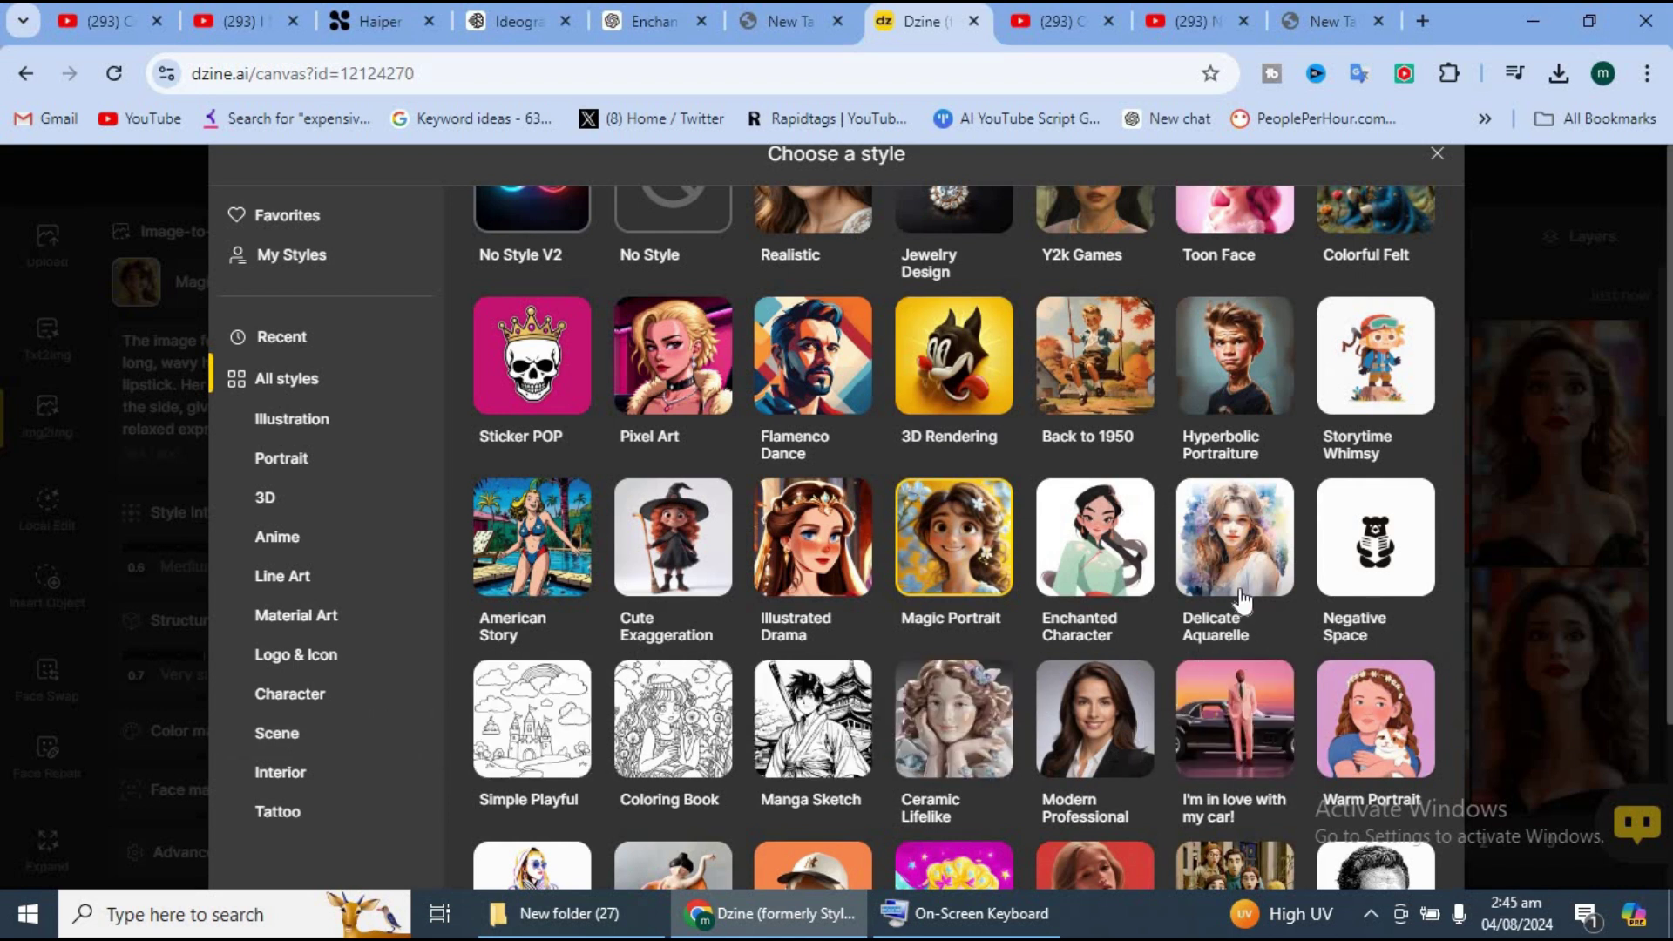
- Apply Hyperbolic Portraiture to the boy photo and download the bottom-left and bottom-right results
click(1216, 381)
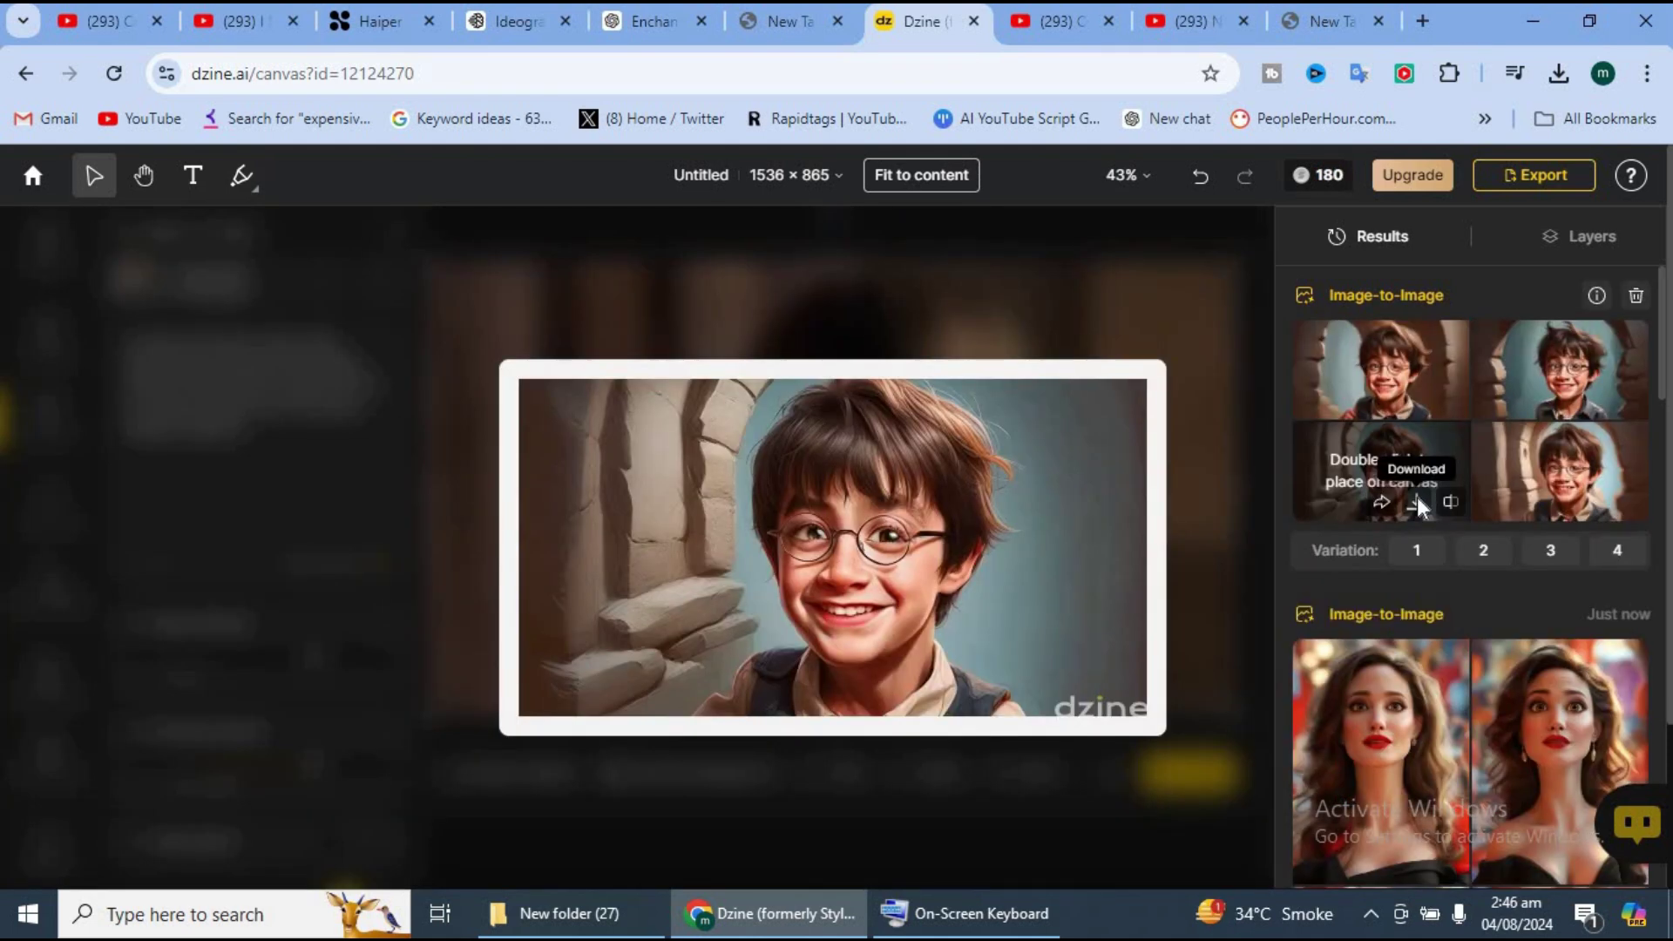
click(1419, 505)
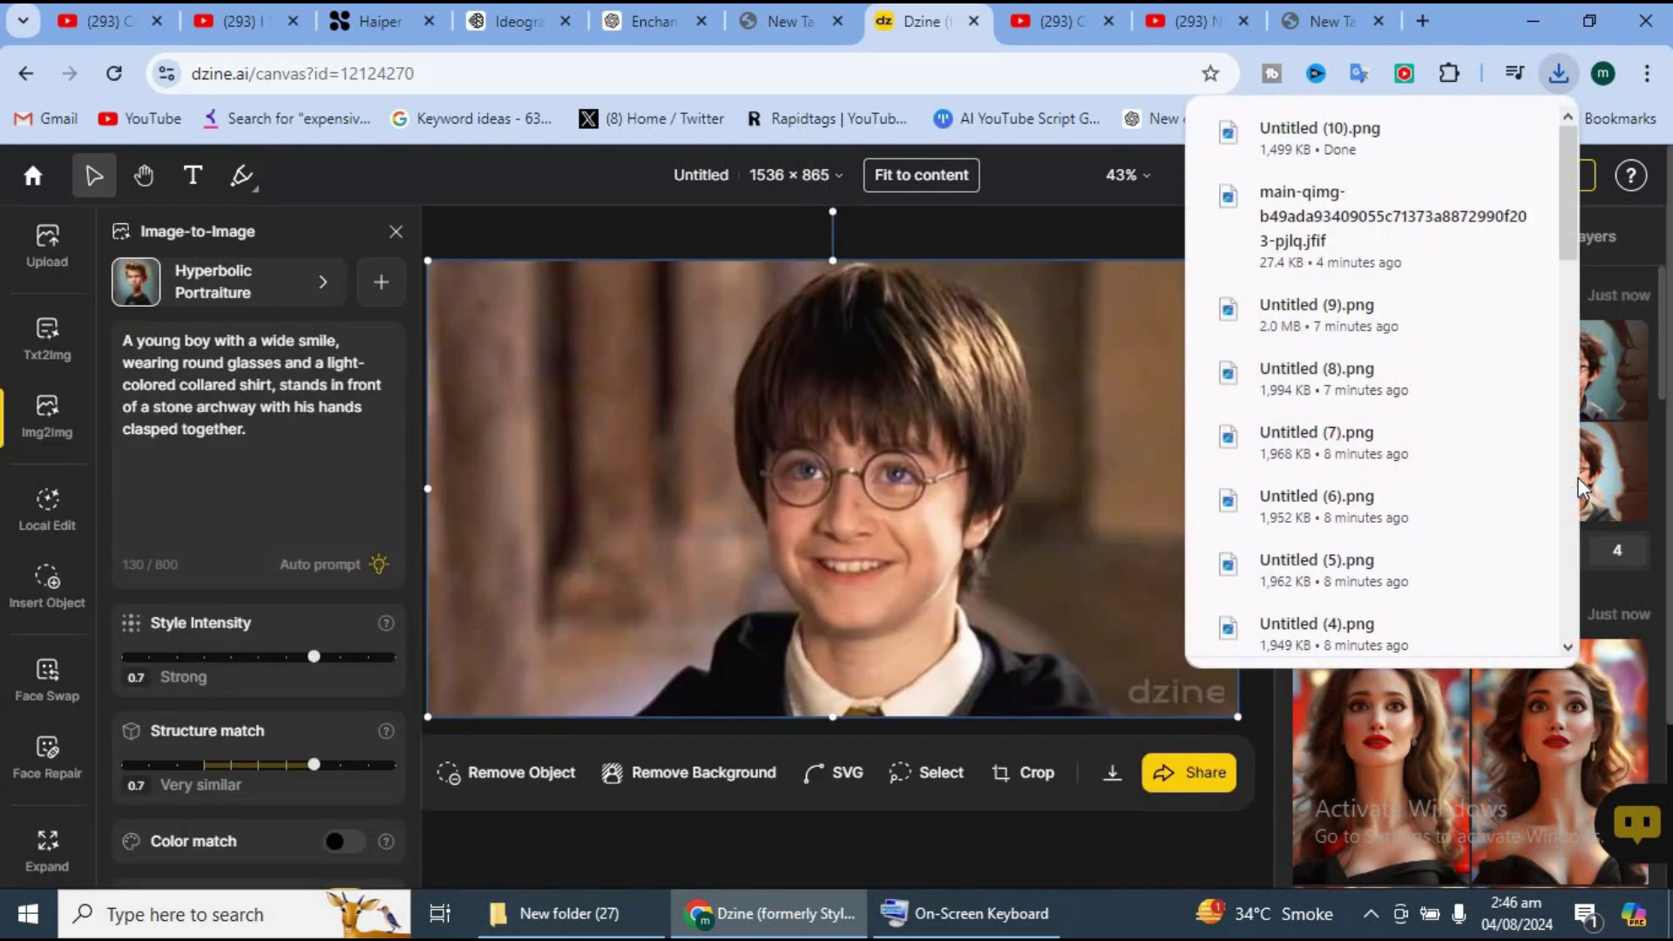
mouse_move(1559, 471)
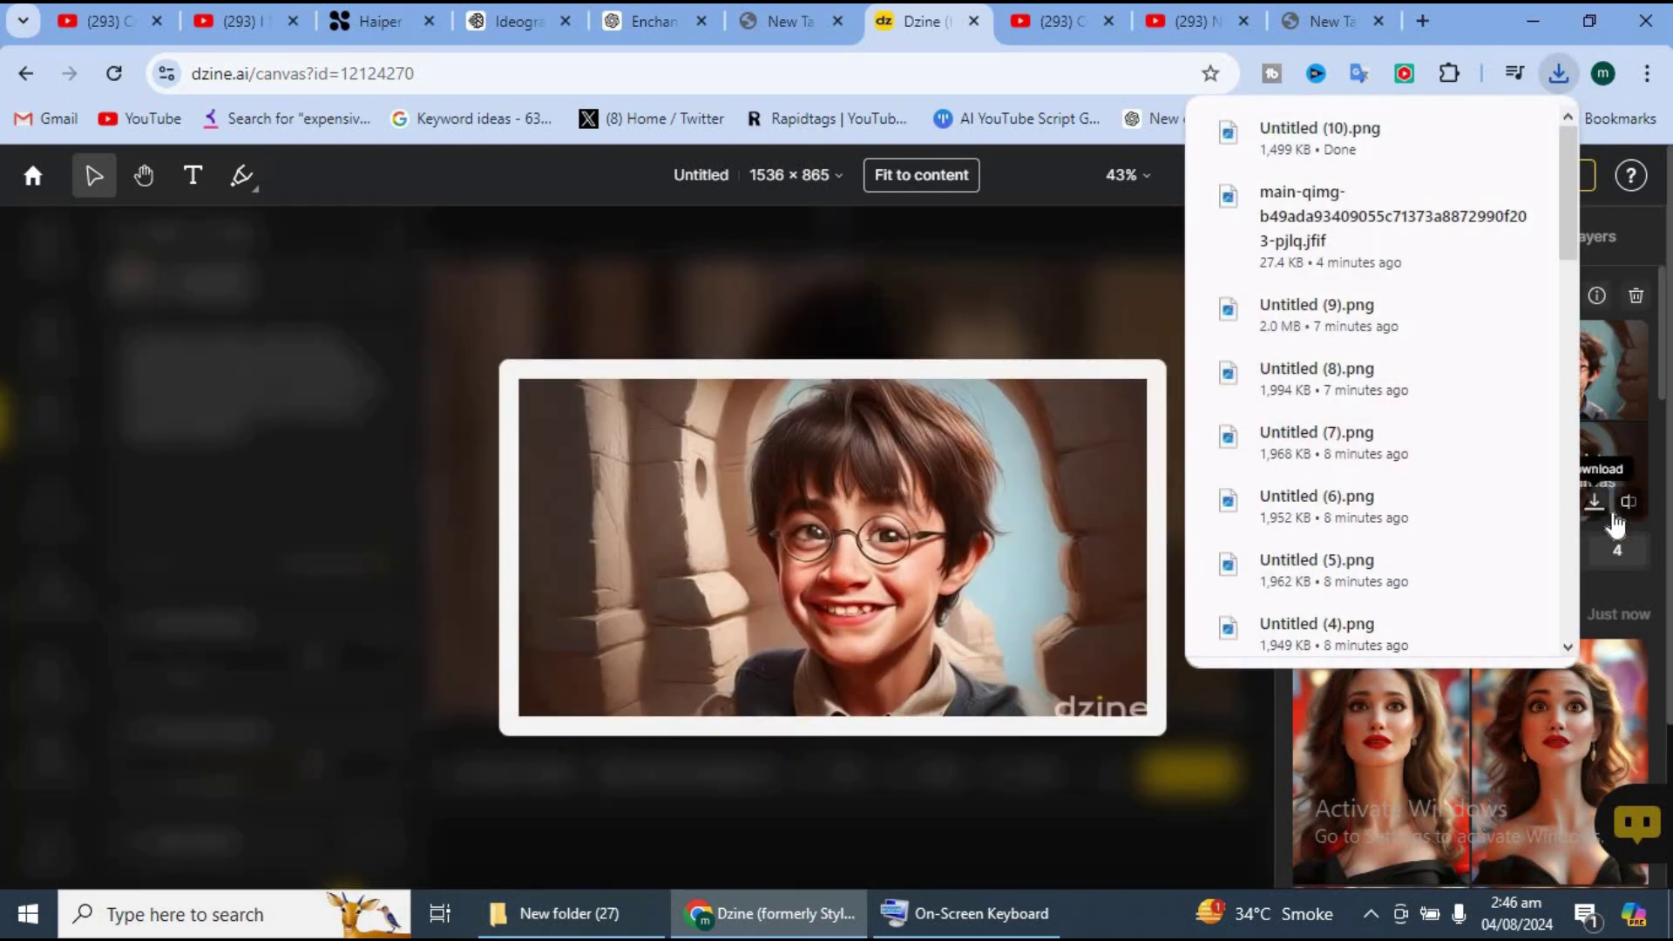
click(1599, 507)
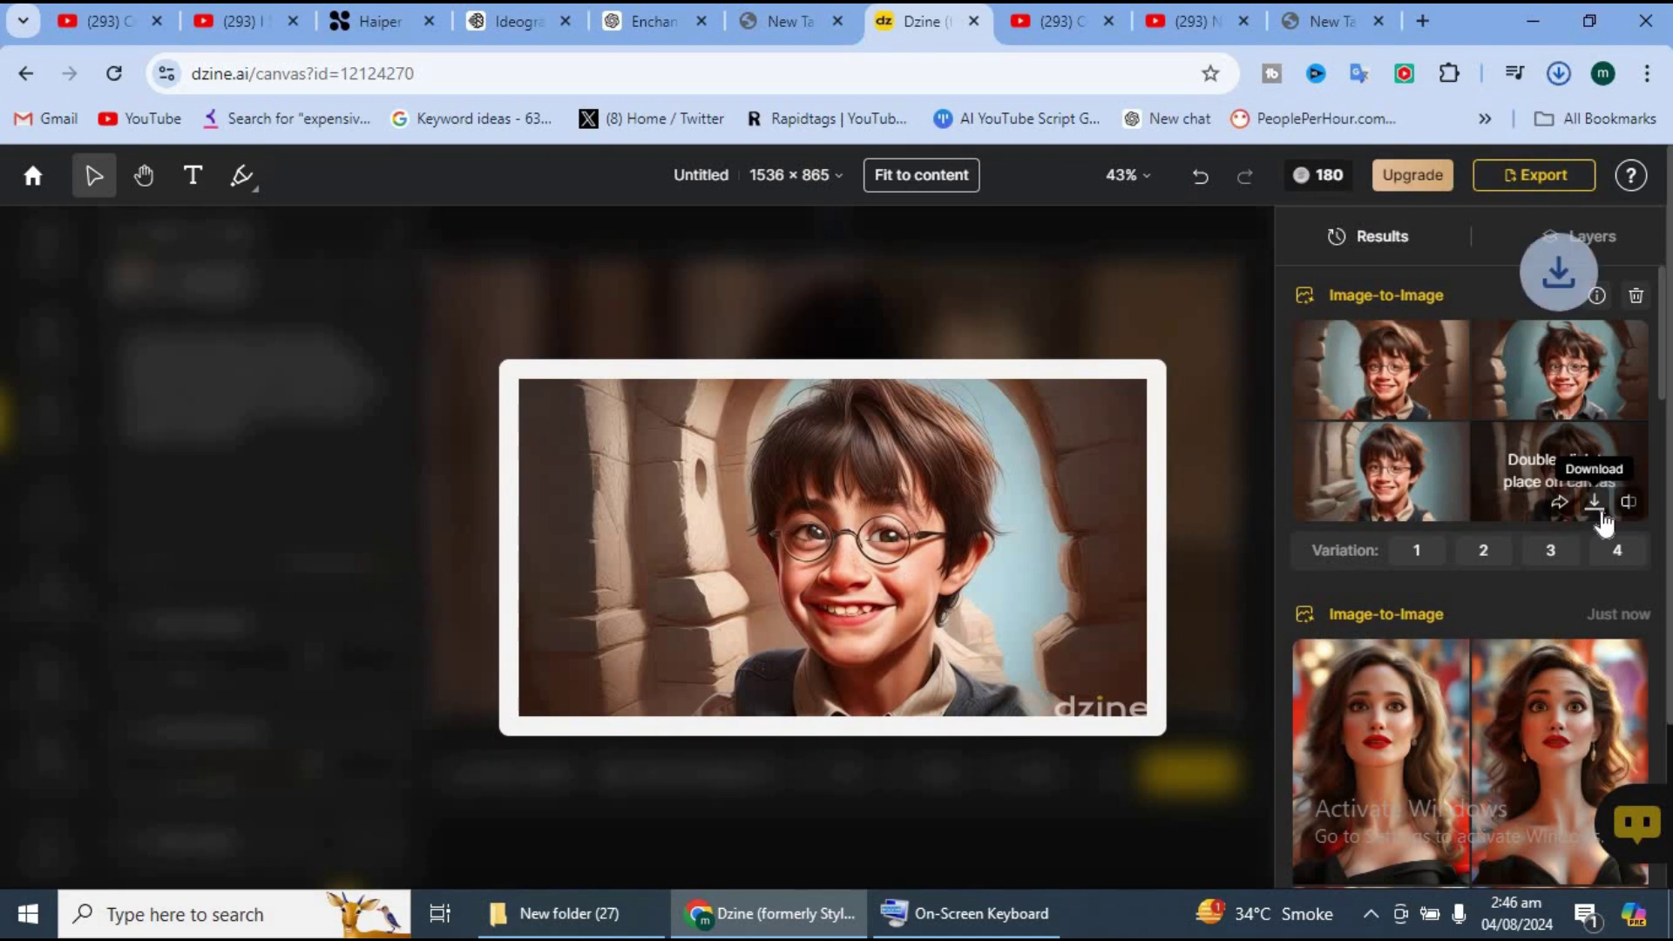